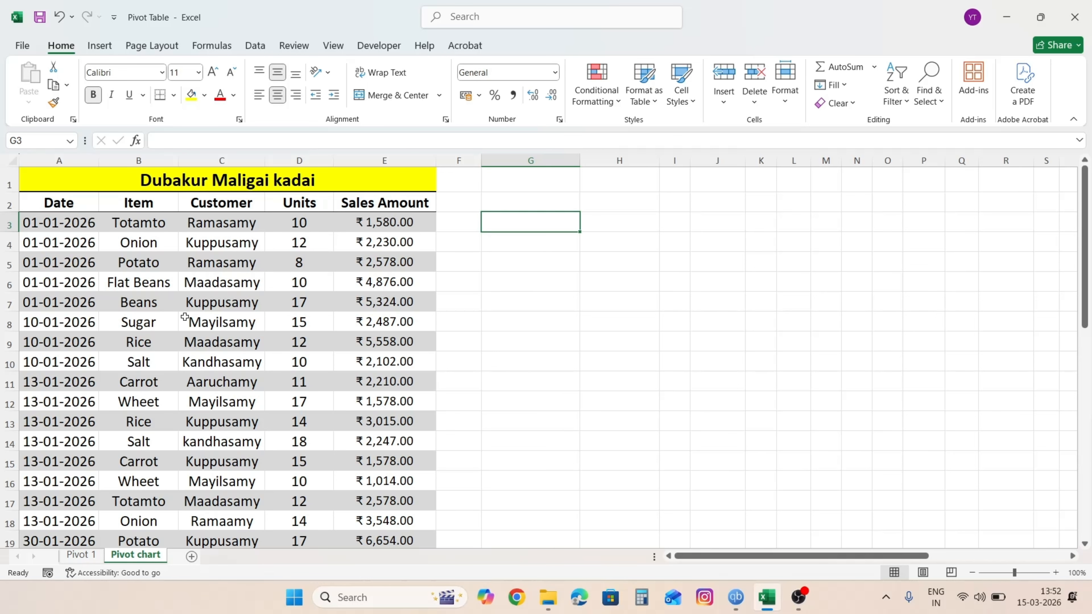
# - Create a PivotChart from the sales table A2:E31 and place it on the existing worksheet at cell G4
pyautogui.click(217, 308)
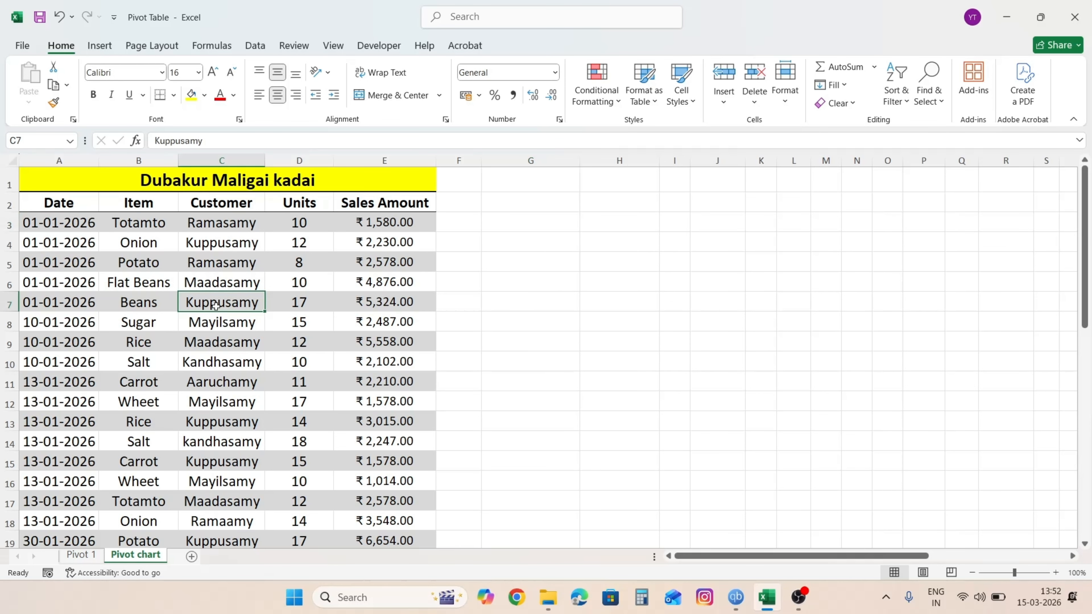
pyautogui.click(110, 47)
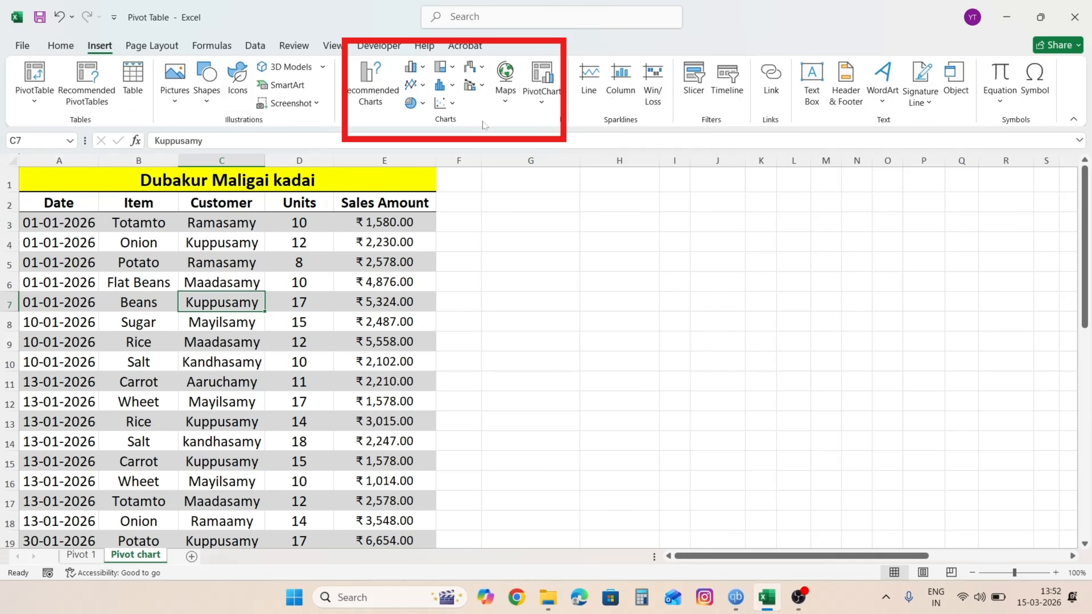
pyautogui.click(538, 107)
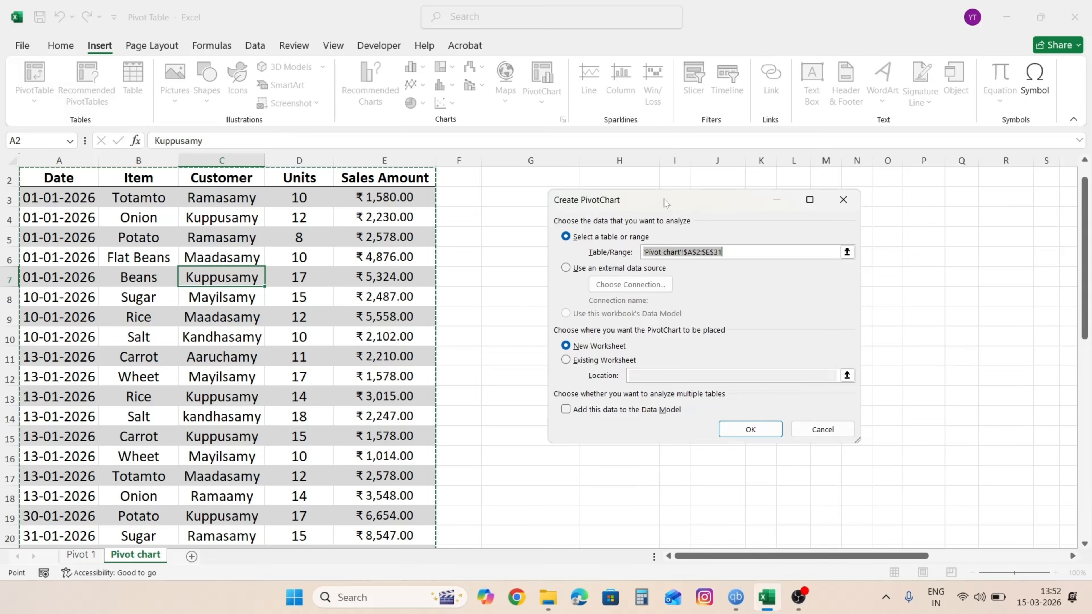
pyautogui.moveTo(664, 206); pyautogui.dragTo(590, 184)
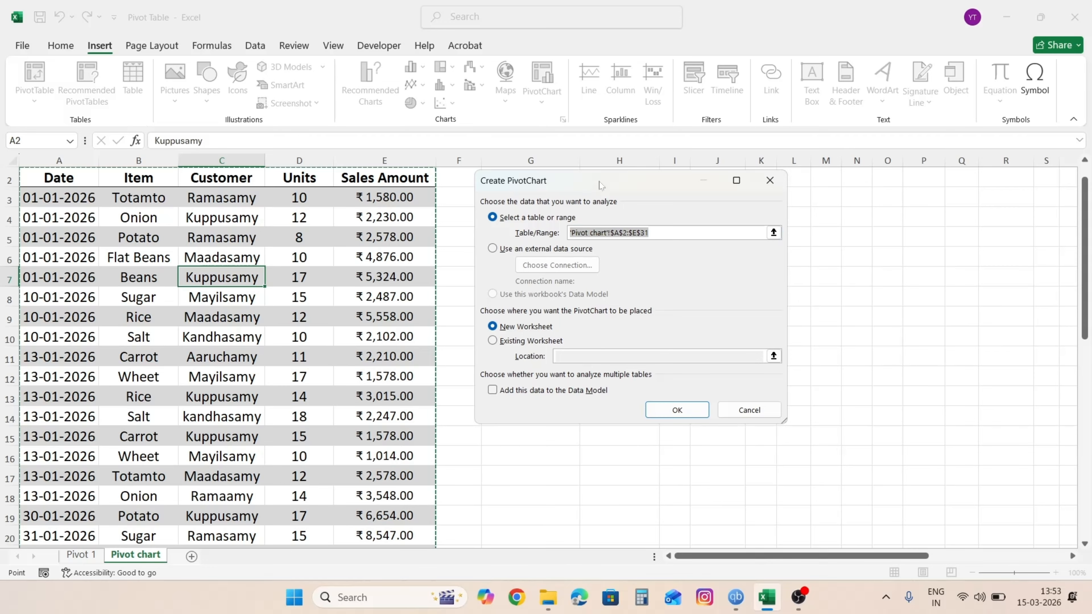
pyautogui.moveTo(602, 185); pyautogui.dragTo(856, 219)
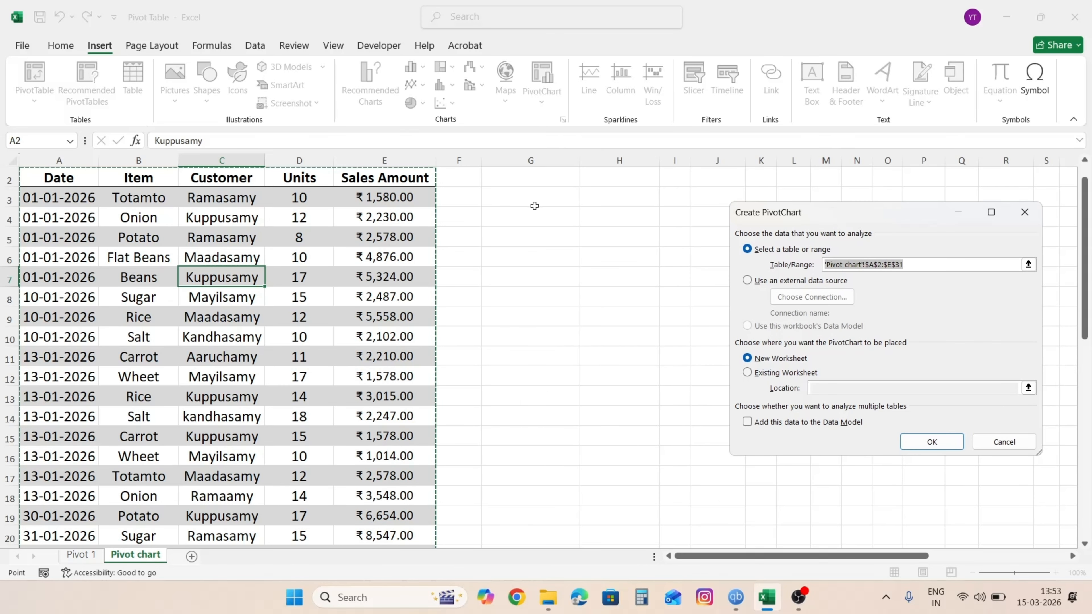
pyautogui.click(543, 219)
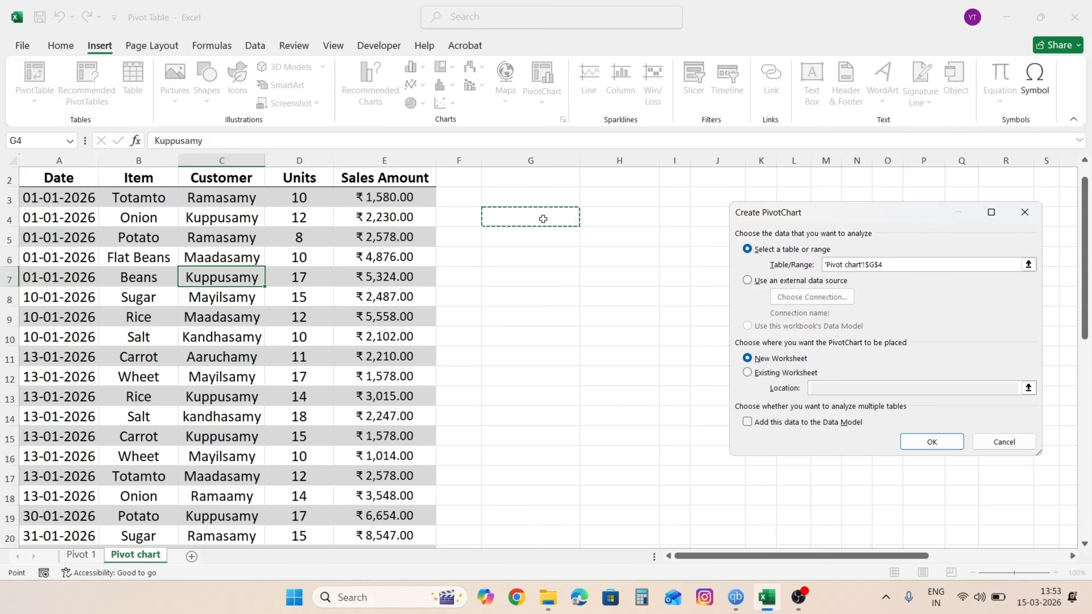
pyautogui.click(789, 373)
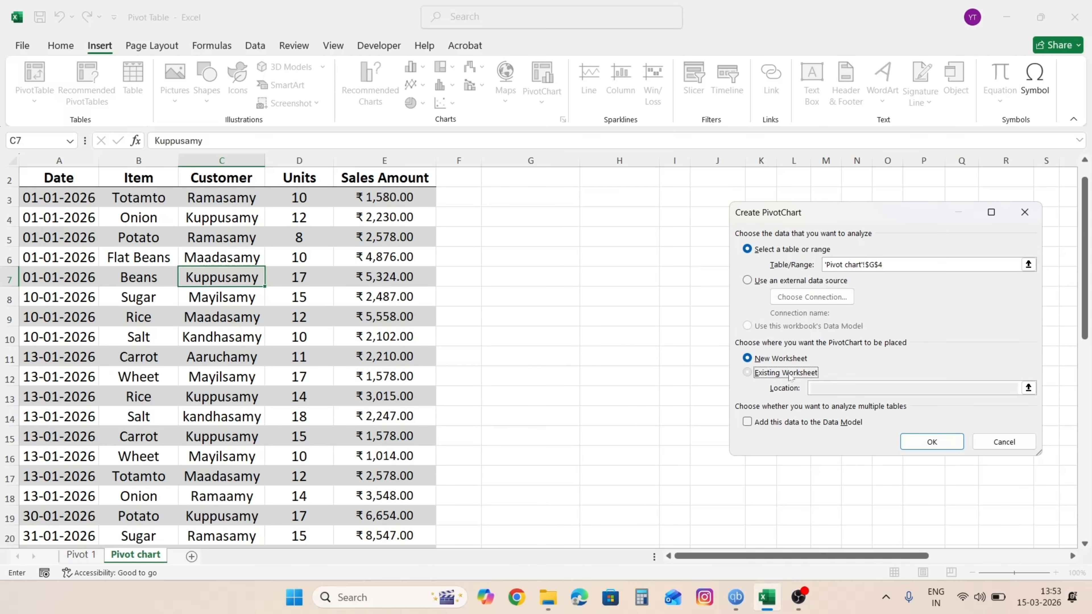
pyautogui.click(558, 224)
pyautogui.click(931, 442)
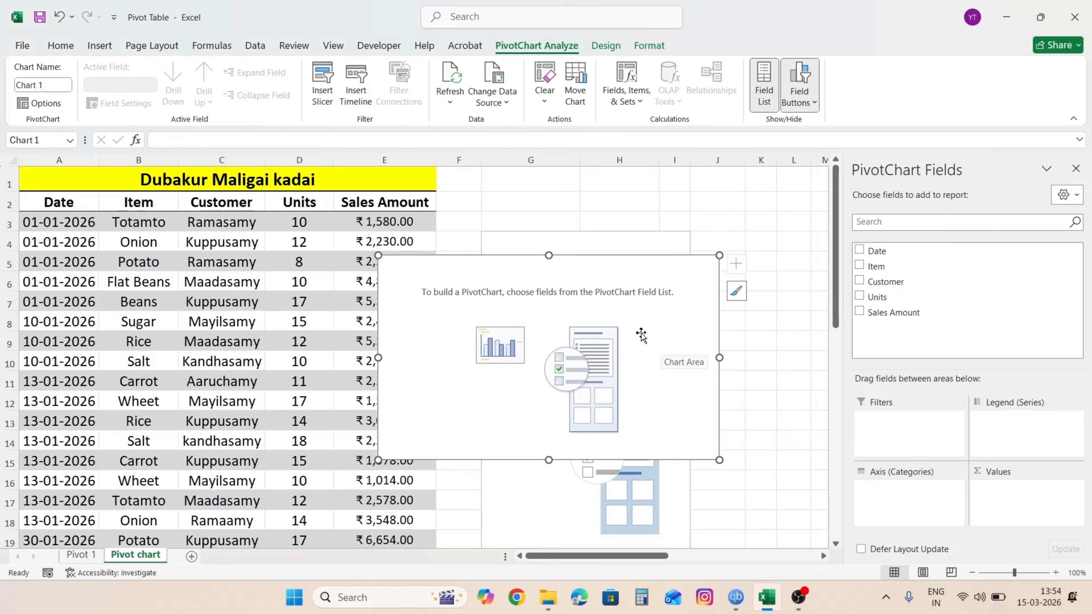
# - Move the empty PivotChart off the sales table so that it sits over the blank PivotTable beside it
pyautogui.scroll(-1, 557, 299)
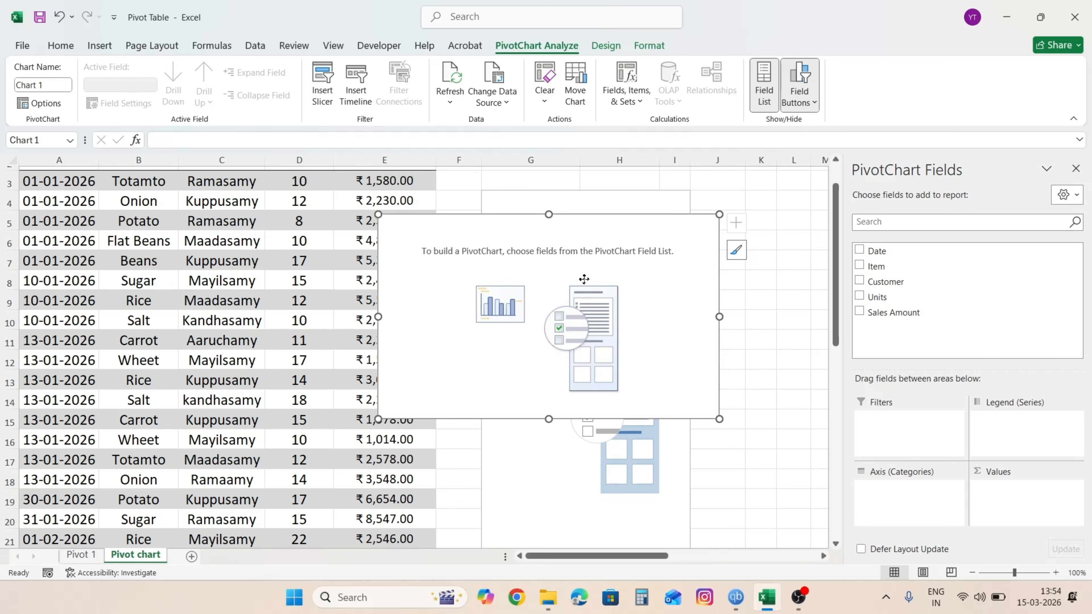
pyautogui.moveTo(585, 281); pyautogui.dragTo(810, 262)
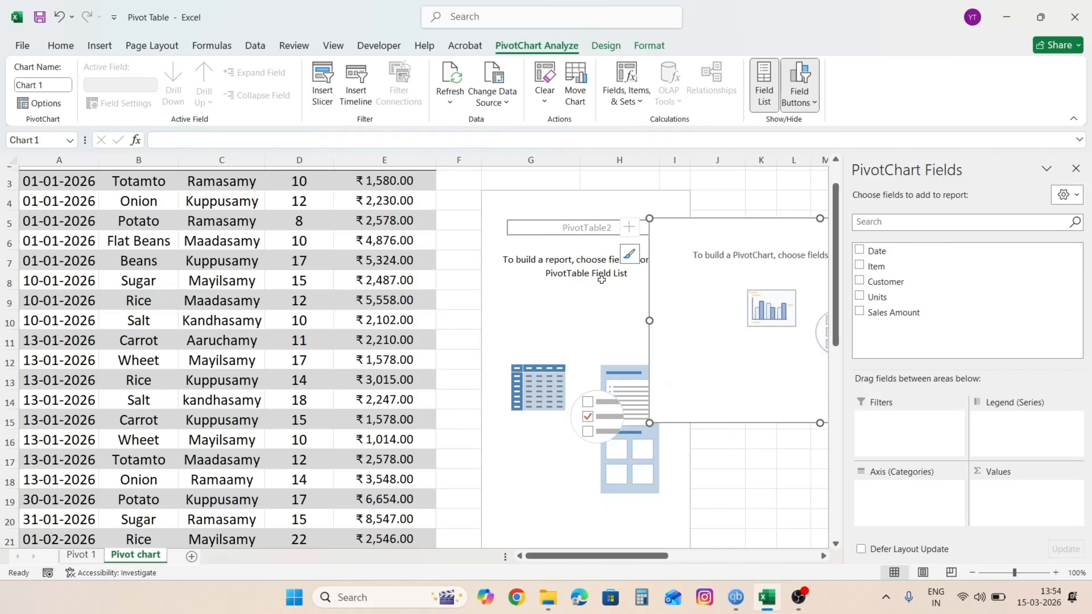
pyautogui.moveTo(718, 303); pyautogui.dragTo(539, 286)
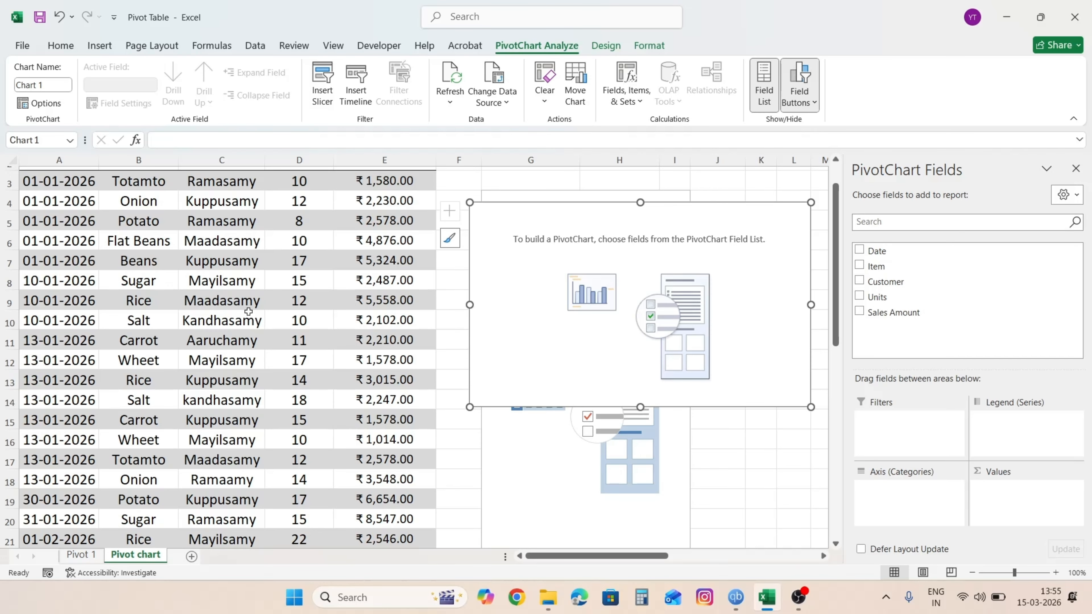
pyautogui.scroll(1, 290, 315)
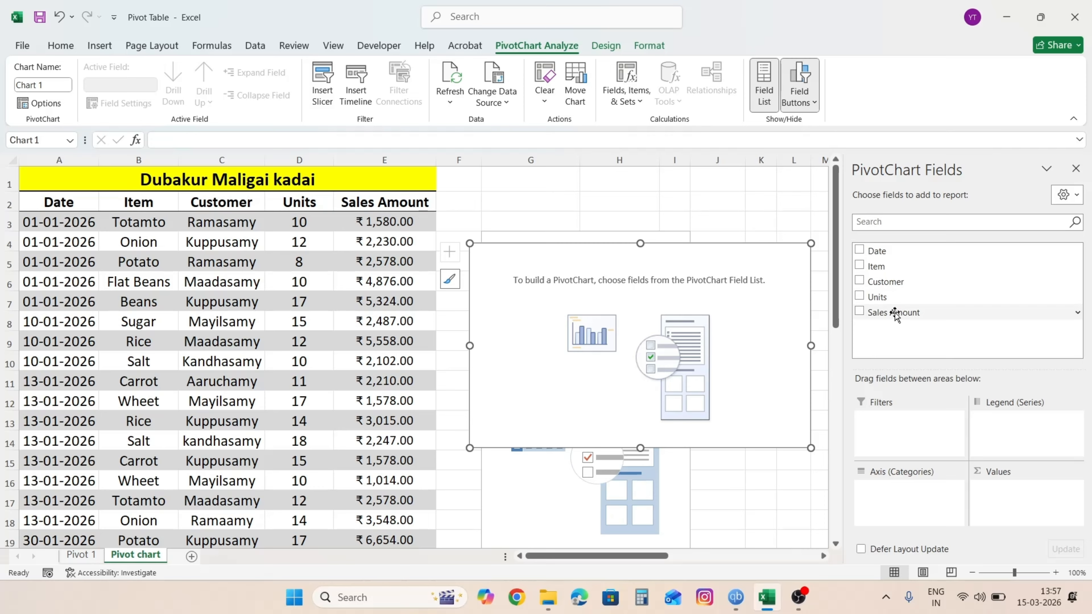
# - Add Sales Amount to the PivotChart values and Date to the axis, keeping only the Months (Date) grouping there
pyautogui.moveTo(894, 312); pyautogui.dragTo(987, 471)
pyautogui.moveTo(1008, 499); pyautogui.dragTo(997, 490)
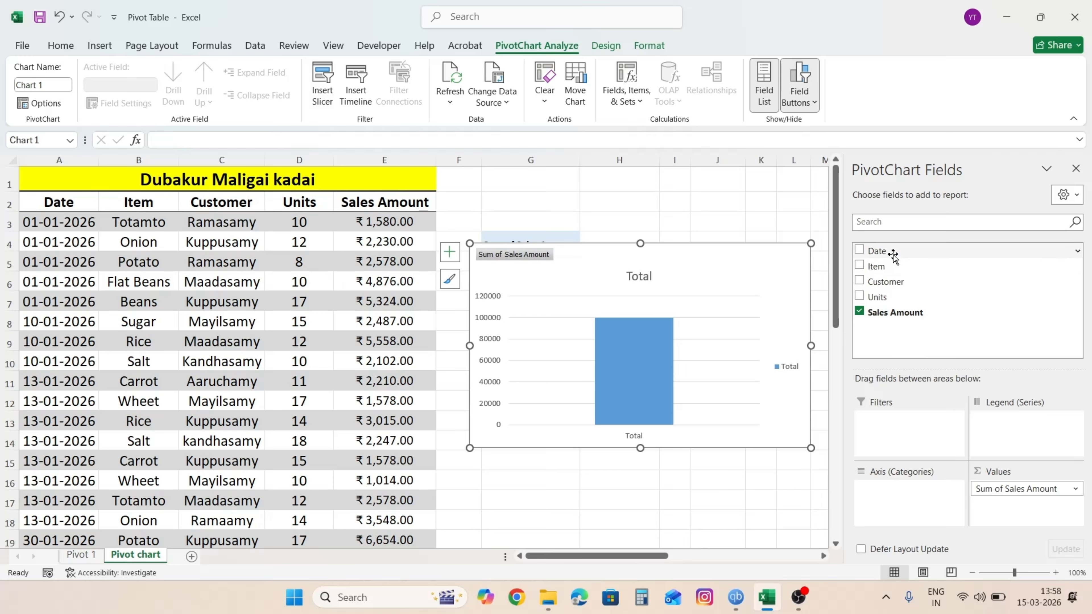
pyautogui.moveTo(891, 251); pyautogui.dragTo(972, 334)
pyautogui.moveTo(895, 507); pyautogui.dragTo(958, 351)
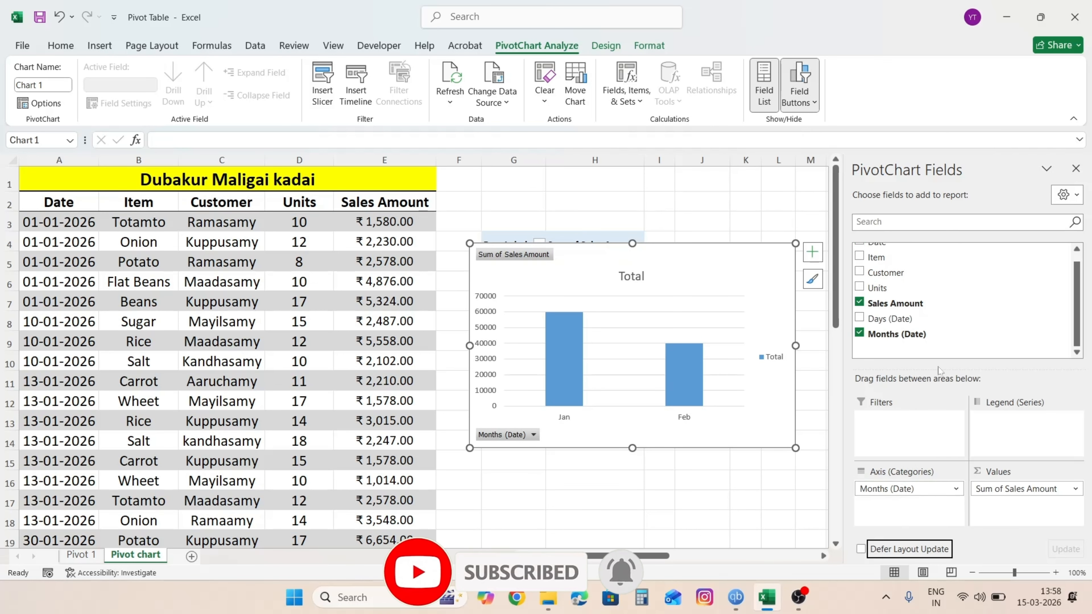
# - Replace Months (Date) with Item as the PivotChart's axis category
pyautogui.moveTo(559, 320)
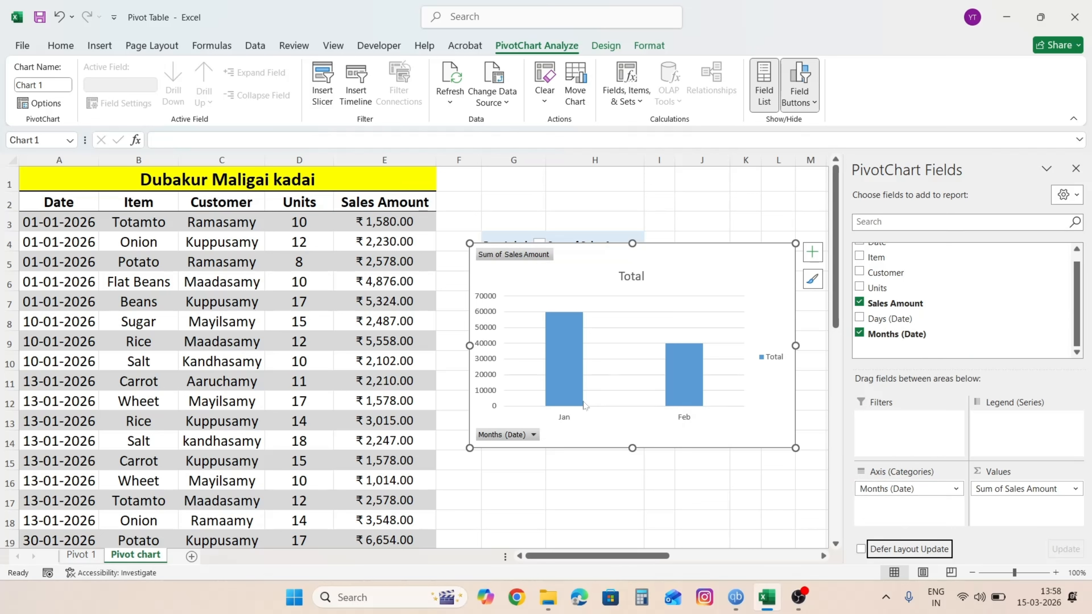
pyautogui.moveTo(679, 406)
pyautogui.moveTo(900, 488); pyautogui.dragTo(911, 301)
pyautogui.moveTo(907, 256); pyautogui.dragTo(915, 496)
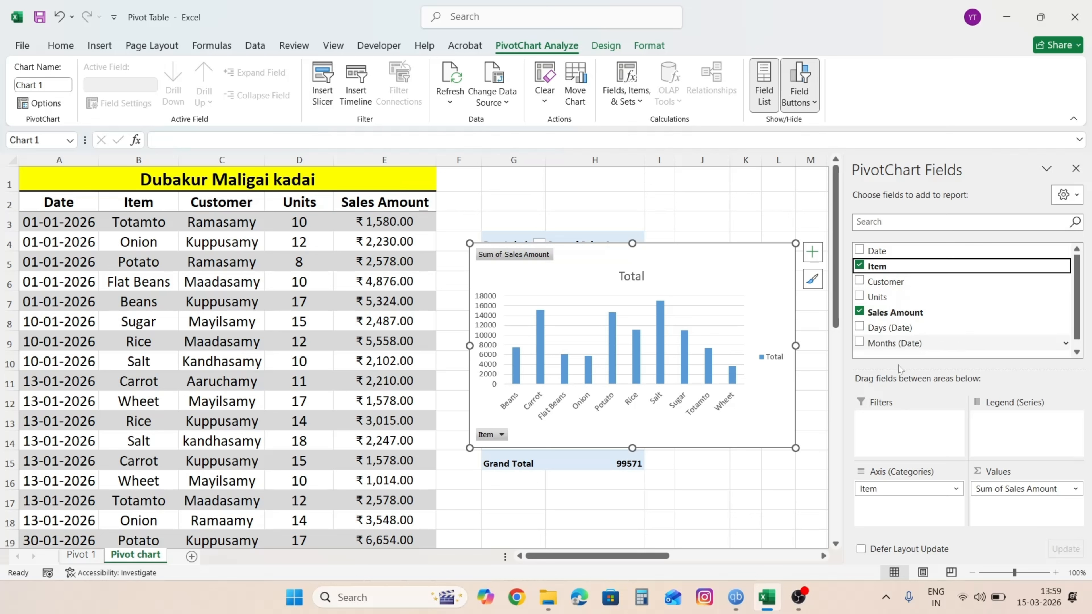
# - Try Customer in place of Item as the axis category, and put Item back on the axis
pyautogui.moveTo(920, 488)
pyautogui.mouseDown()
pyautogui.moveTo(946, 292)
pyautogui.moveTo(933, 275)
pyautogui.moveTo(913, 276)
pyautogui.moveTo(945, 423)
pyautogui.moveTo(936, 514)
pyautogui.moveTo(927, 508)
pyautogui.mouseUp()
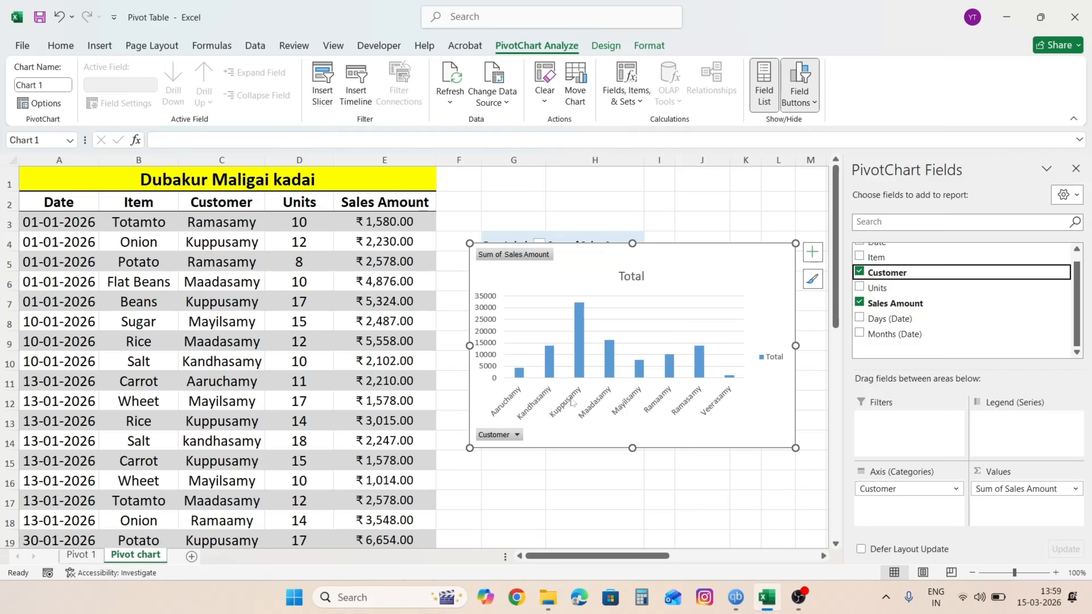
pyautogui.moveTo(516, 373)
pyautogui.moveTo(885, 489); pyautogui.dragTo(913, 301)
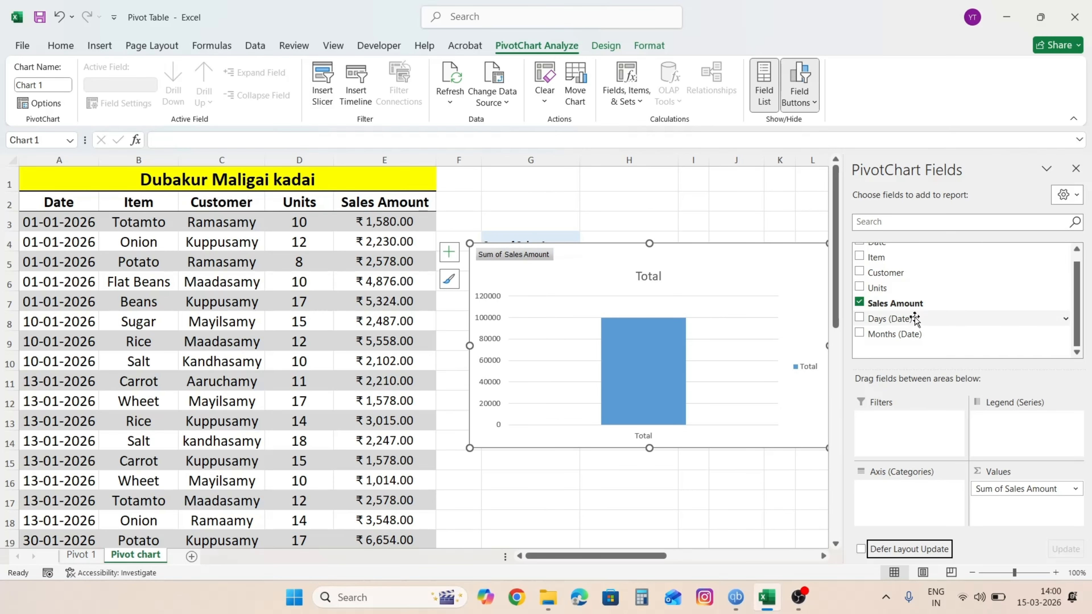
pyautogui.scroll(1, 915, 321)
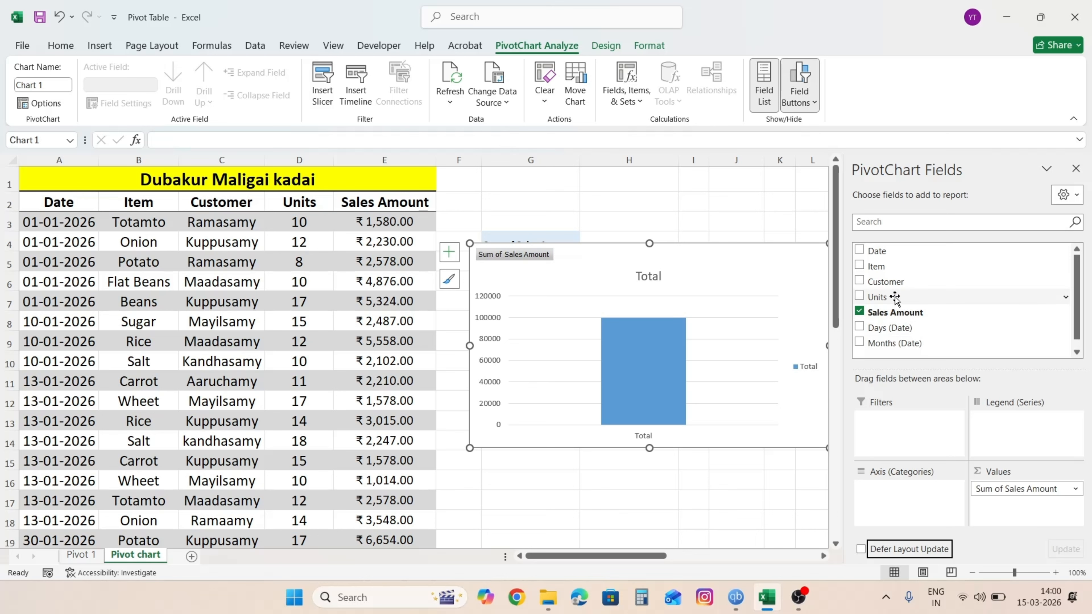
pyautogui.moveTo(886, 266); pyautogui.dragTo(919, 505)
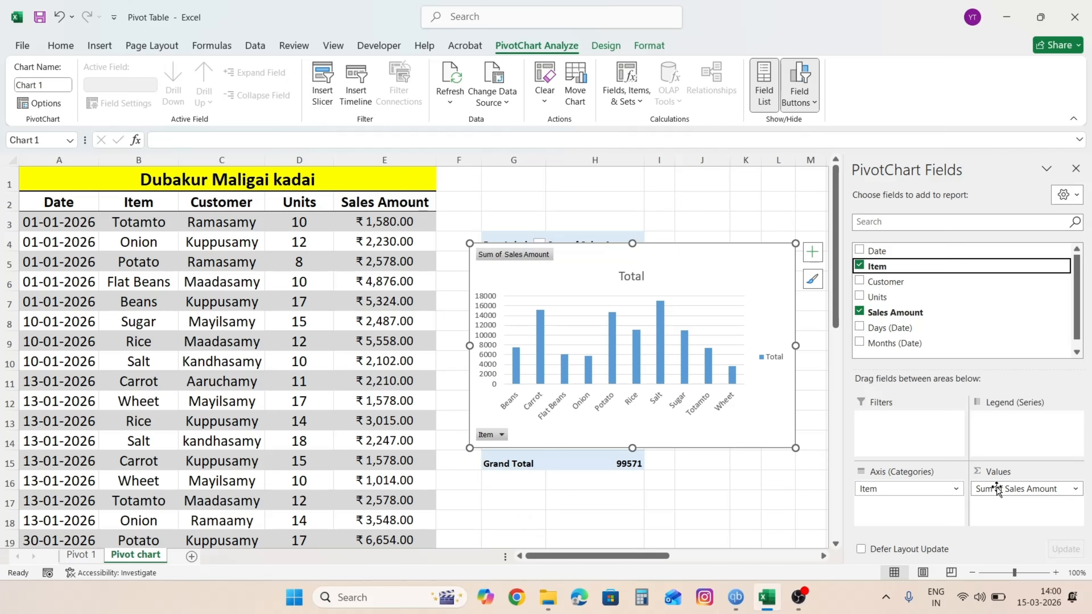
# - Add Months (Date) to the PivotChart's legend series to split each item's sales by month
pyautogui.moveTo(996, 490); pyautogui.dragTo(921, 353)
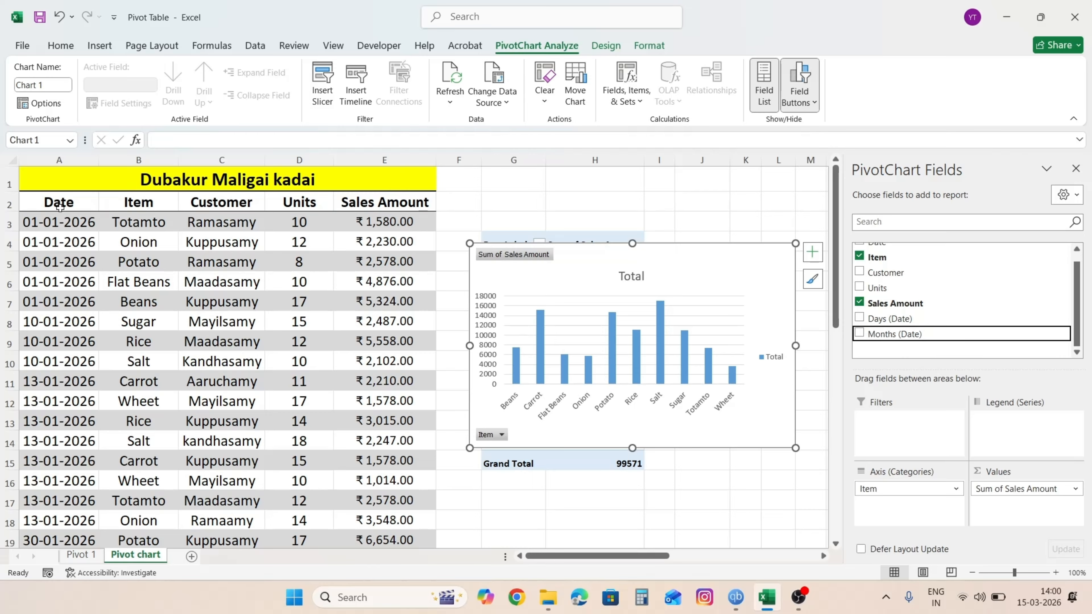
pyautogui.scroll(1, 887, 317)
pyautogui.scroll(-1, 887, 318)
pyautogui.scroll(1, 888, 316)
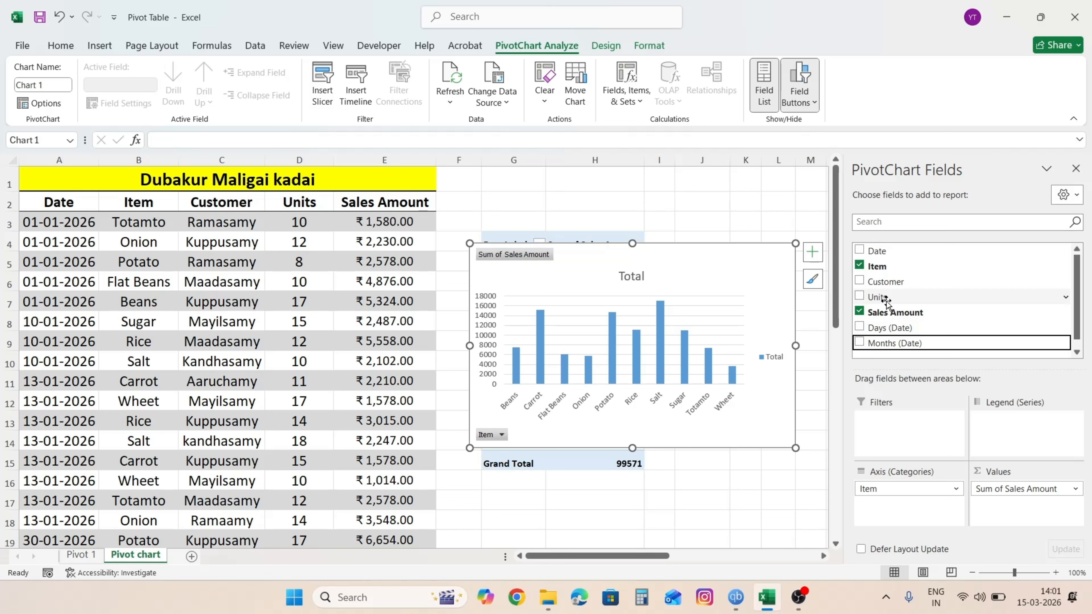
pyautogui.moveTo(884, 343); pyautogui.dragTo(1011, 430)
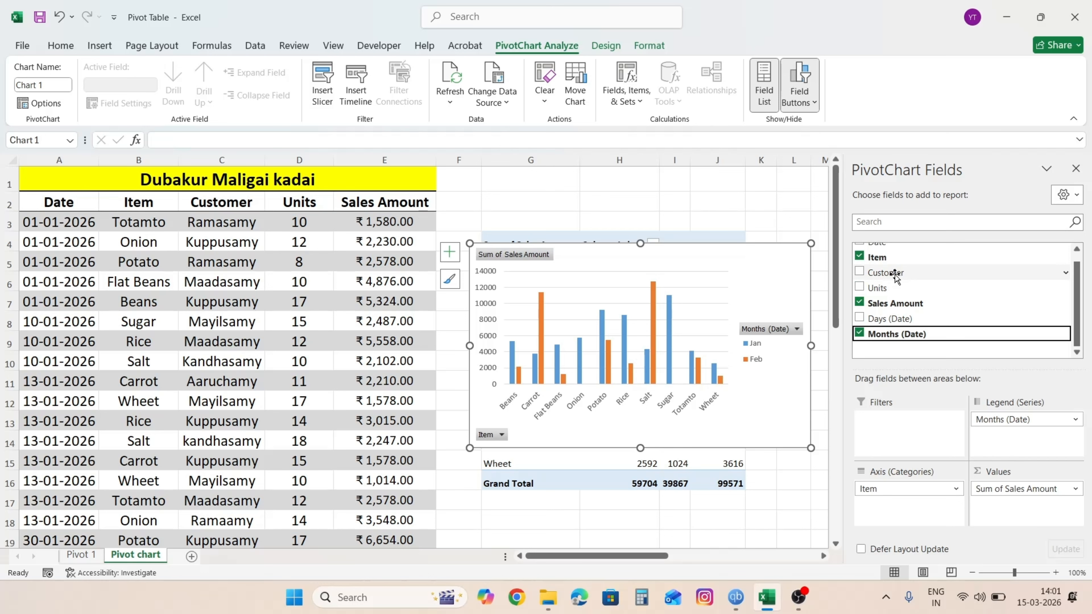
# - Add Customer as a report filter and move the PivotChart up to the second worksheet row
pyautogui.moveTo(903, 273); pyautogui.dragTo(928, 438)
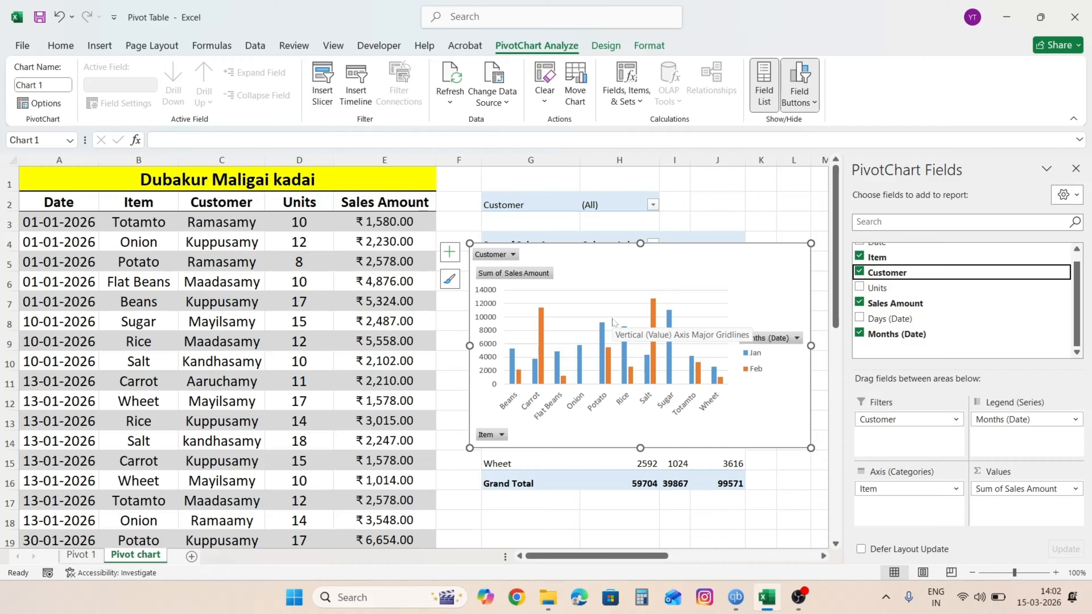
pyautogui.moveTo(648, 268)
pyautogui.mouseDown()
pyautogui.moveTo(662, 522)
pyautogui.moveTo(640, 224)
pyautogui.moveTo(647, 244)
pyautogui.mouseUp()
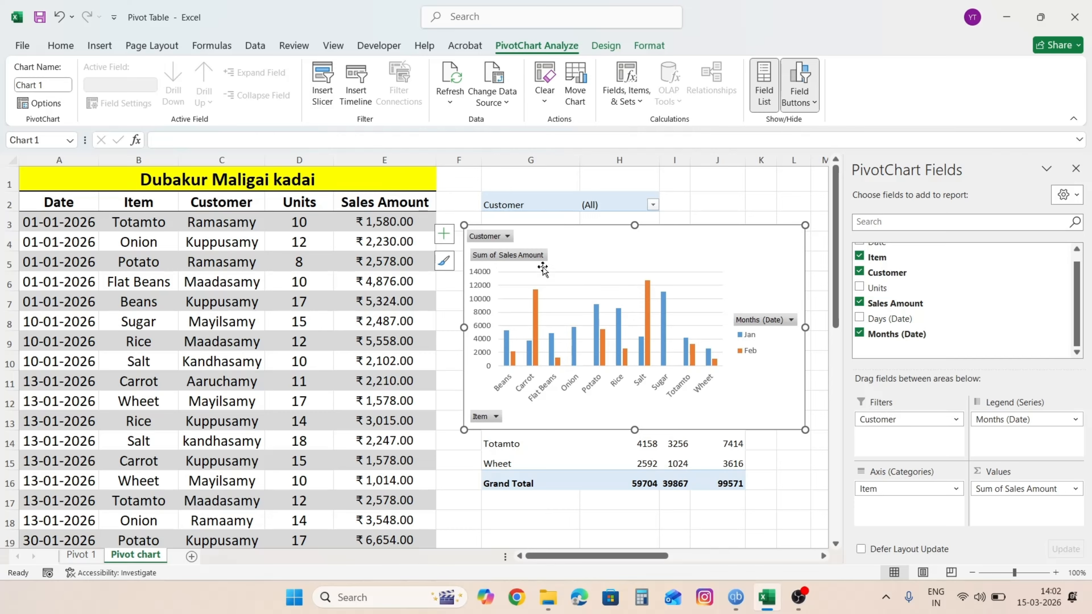
pyautogui.moveTo(553, 238); pyautogui.dragTo(556, 201)
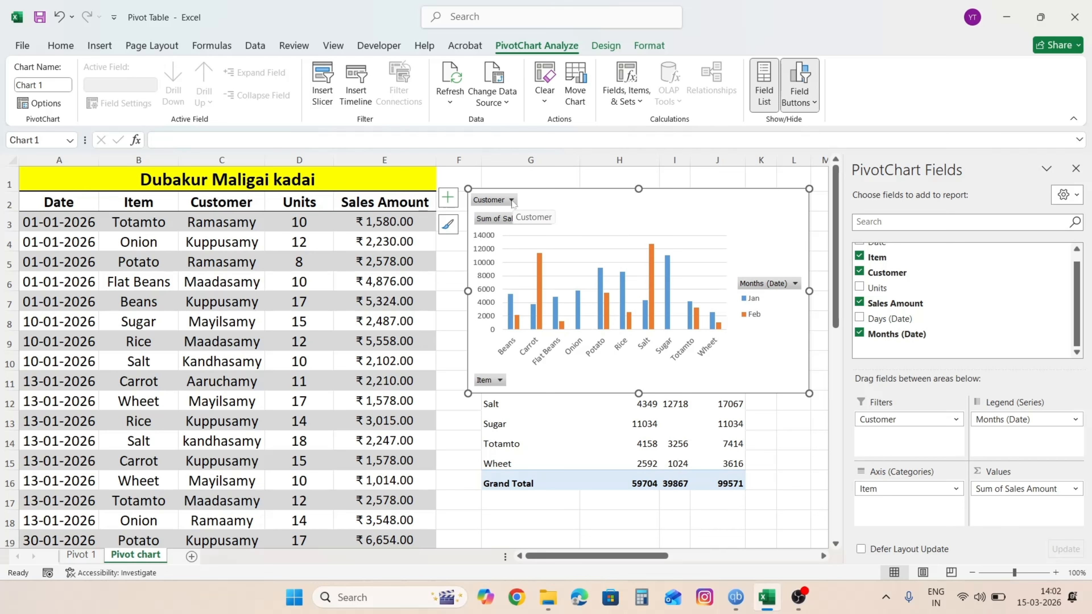
# - Filter the PivotChart to the first customer listed, and remove the Customer field from the report filters
pyautogui.click(511, 200)
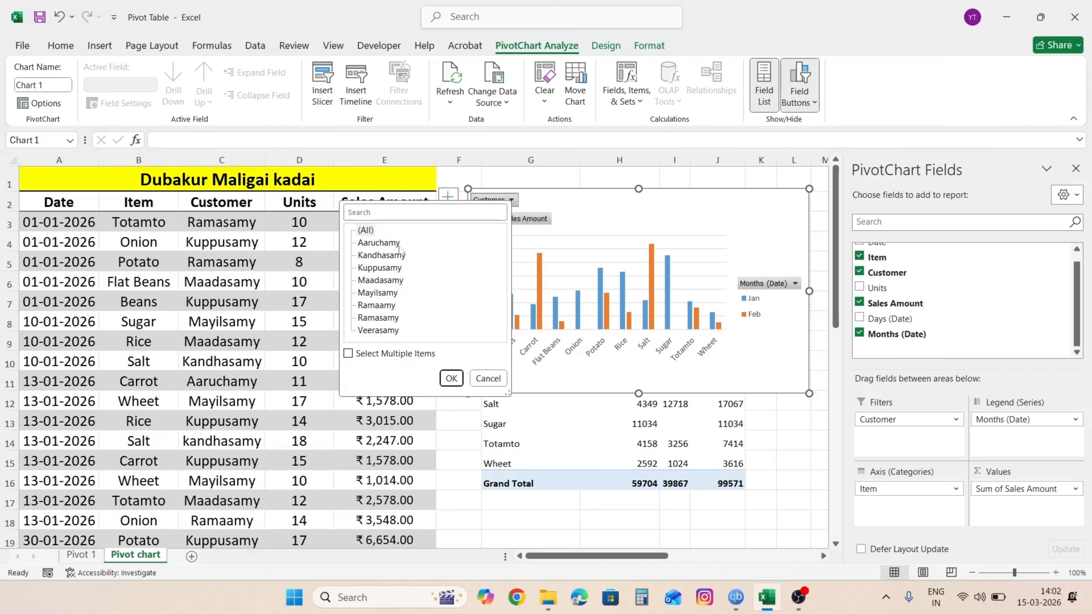
pyautogui.click(384, 244)
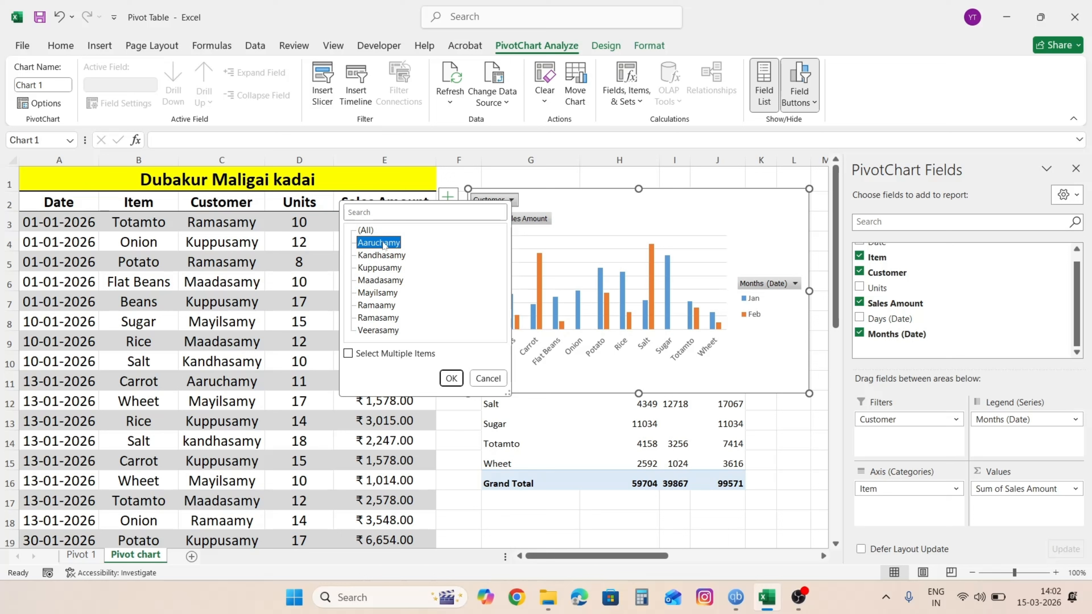
pyautogui.click(447, 379)
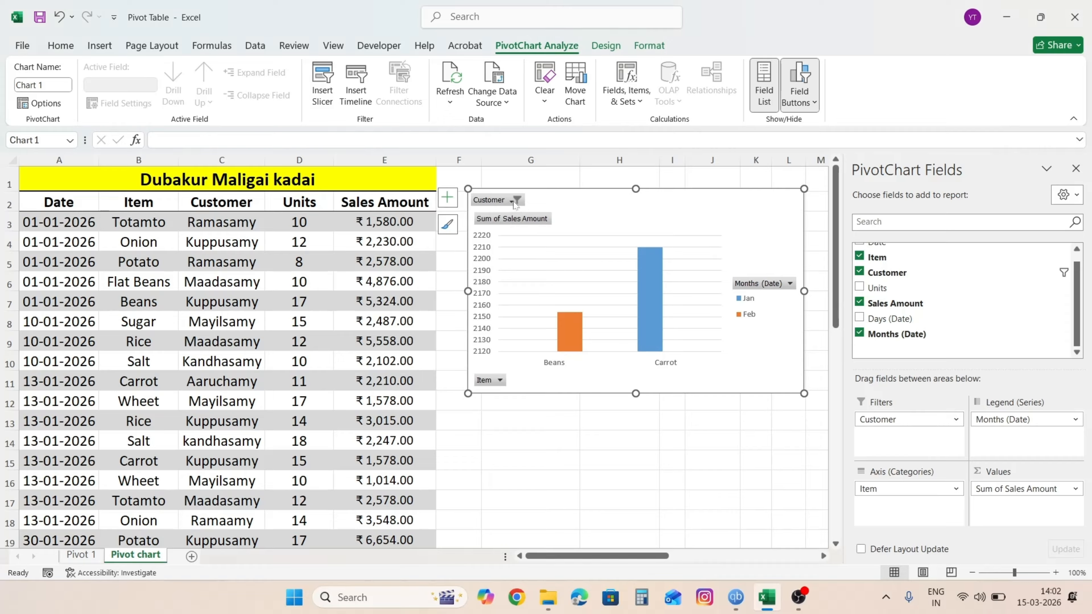
pyautogui.moveTo(923, 419); pyautogui.dragTo(919, 292)
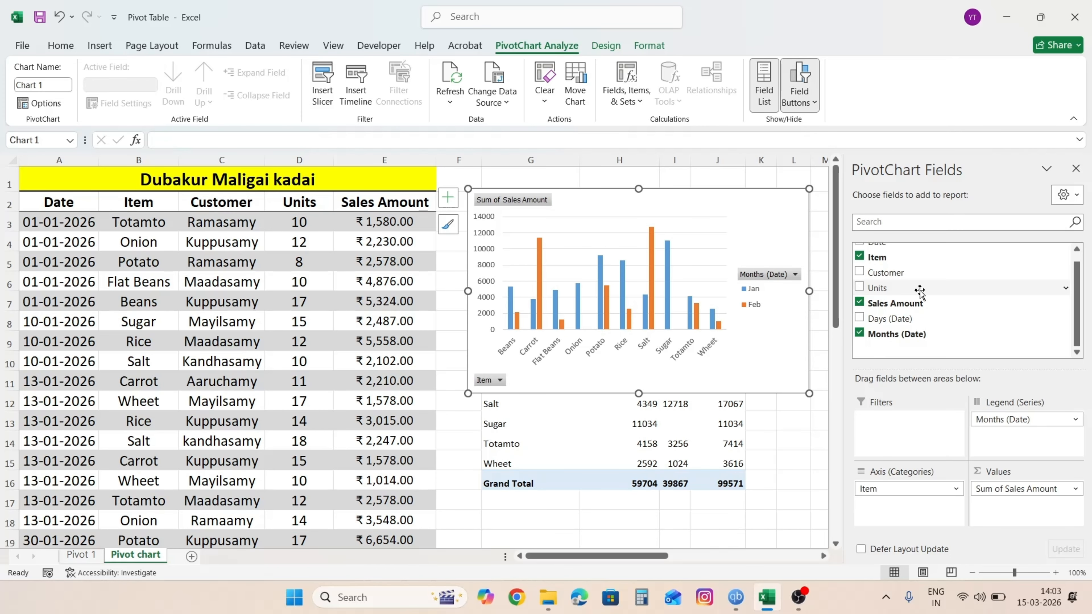
# - Turn on the axis titles for both axes of the PivotChart
pyautogui.hscroll(2, 632, 237)
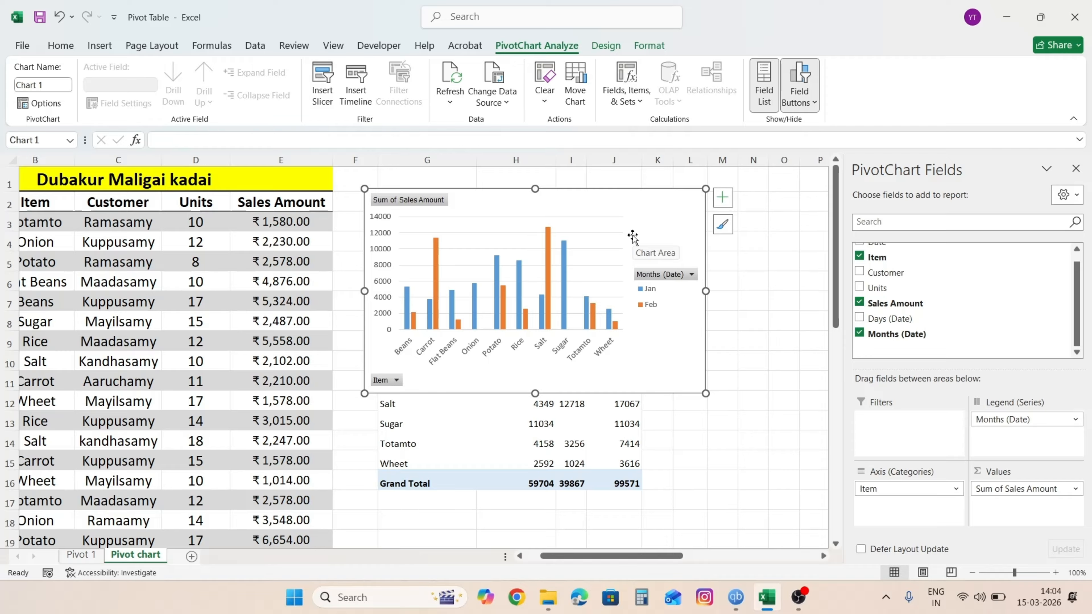
pyautogui.click(723, 198)
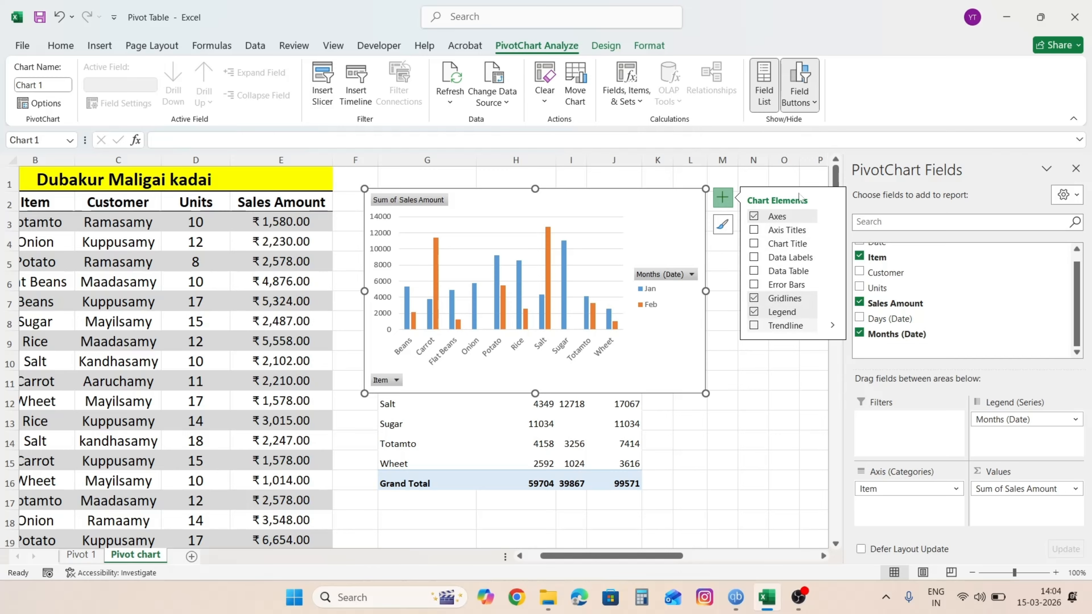
pyautogui.click(794, 231)
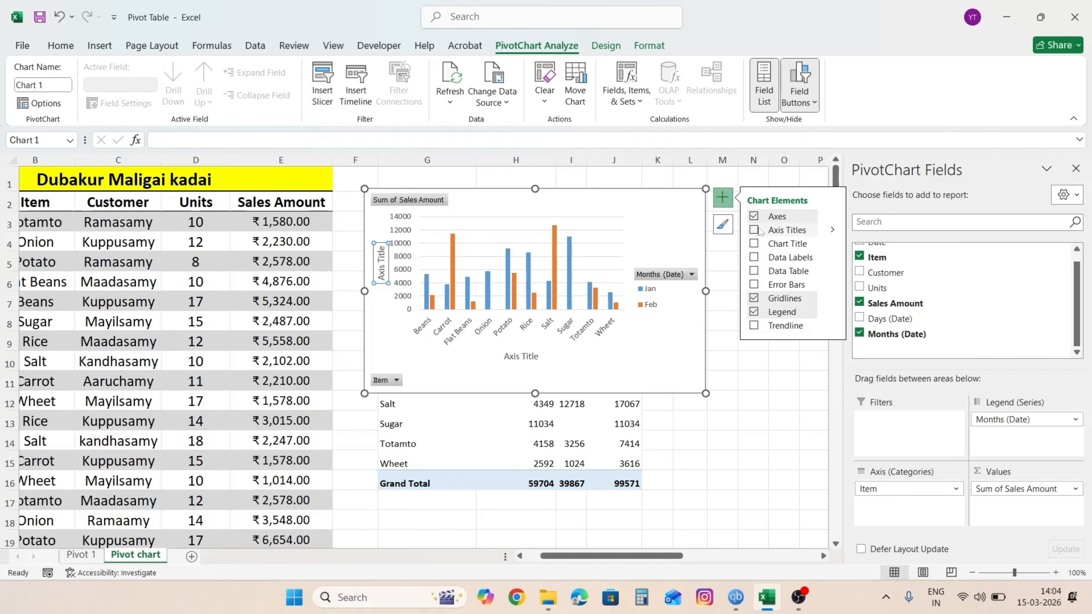
pyautogui.click(758, 231)
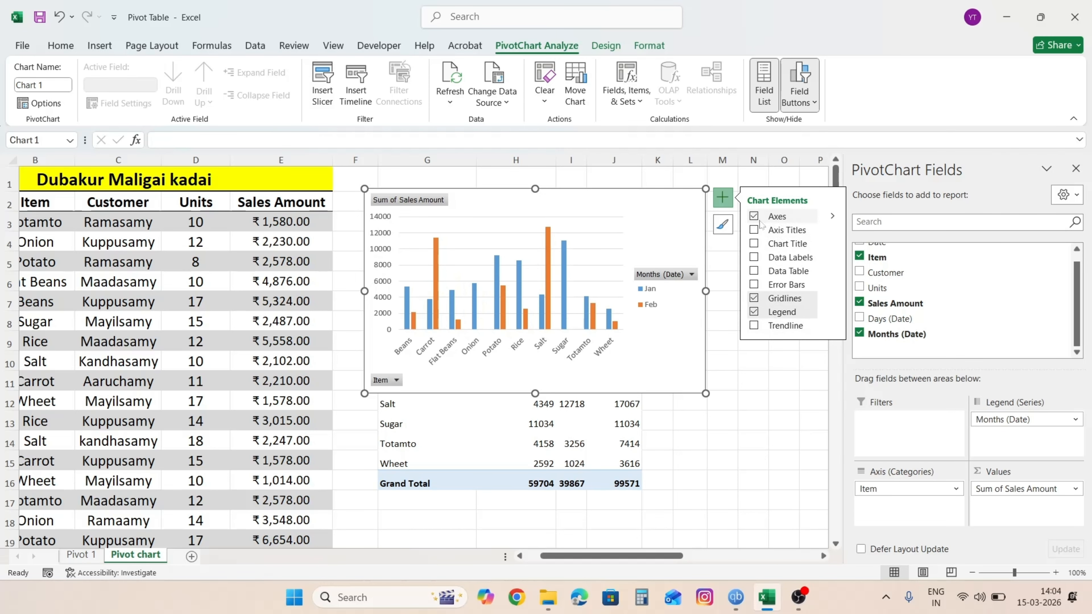
pyautogui.click(754, 230)
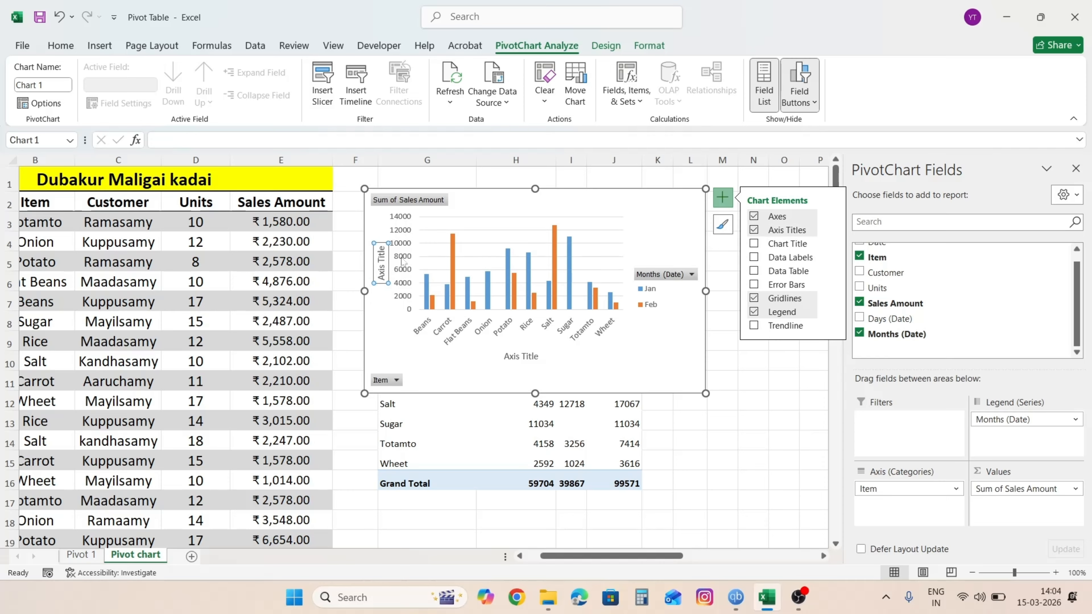
# - Replace the PivotChart's vertical axis title with "Sales Amount"
pyautogui.click(381, 261)
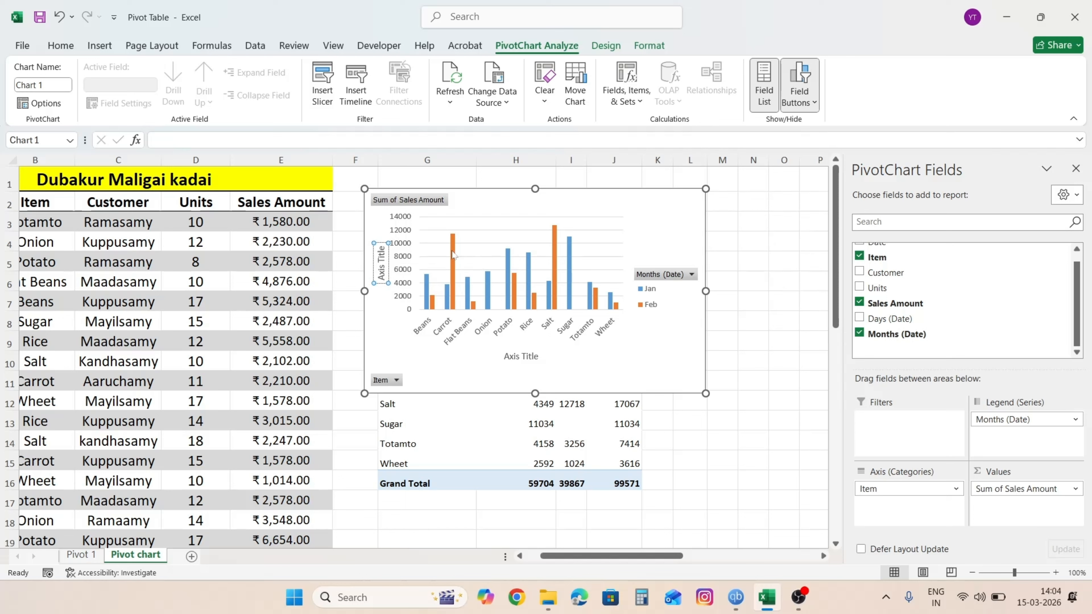
pyautogui.hotkey('ctrl', 'a')
pyautogui.write('Sales')
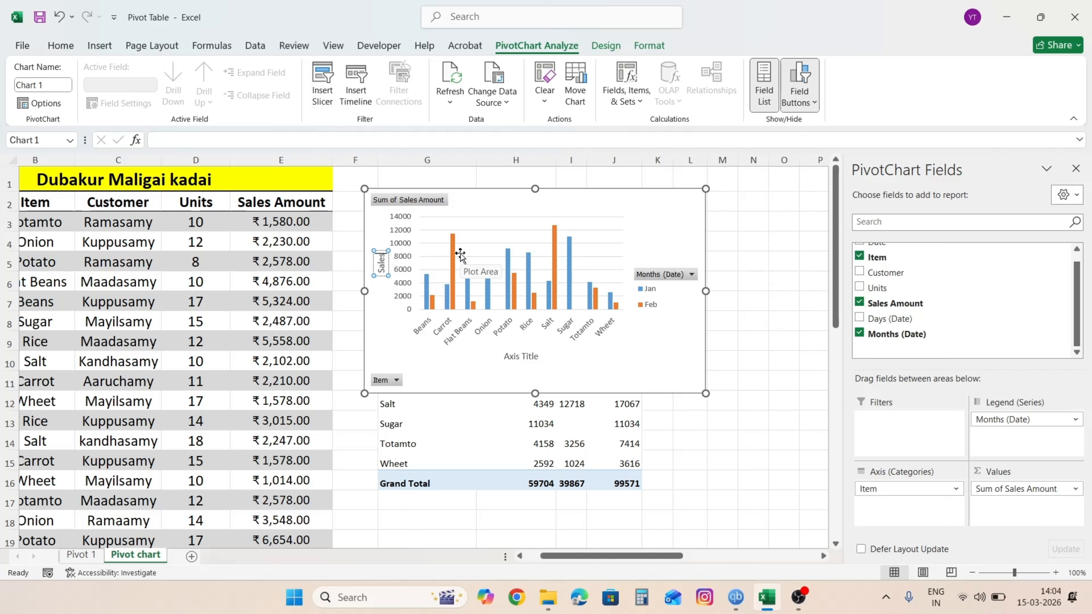
pyautogui.write(' Amount')
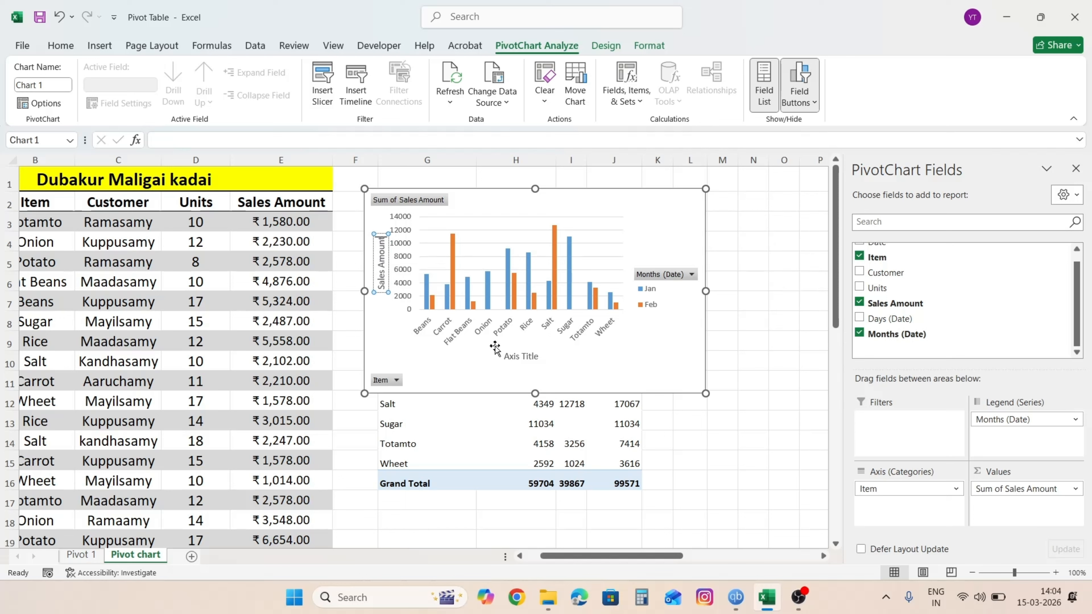
# - Replace the PivotChart's horizontal axis title with "Item names" and deselect the chart
pyautogui.click(518, 356)
pyautogui.moveTo(541, 356); pyautogui.dragTo(487, 356)
pyautogui.press('BackSpace')
pyautogui.write('Item names')
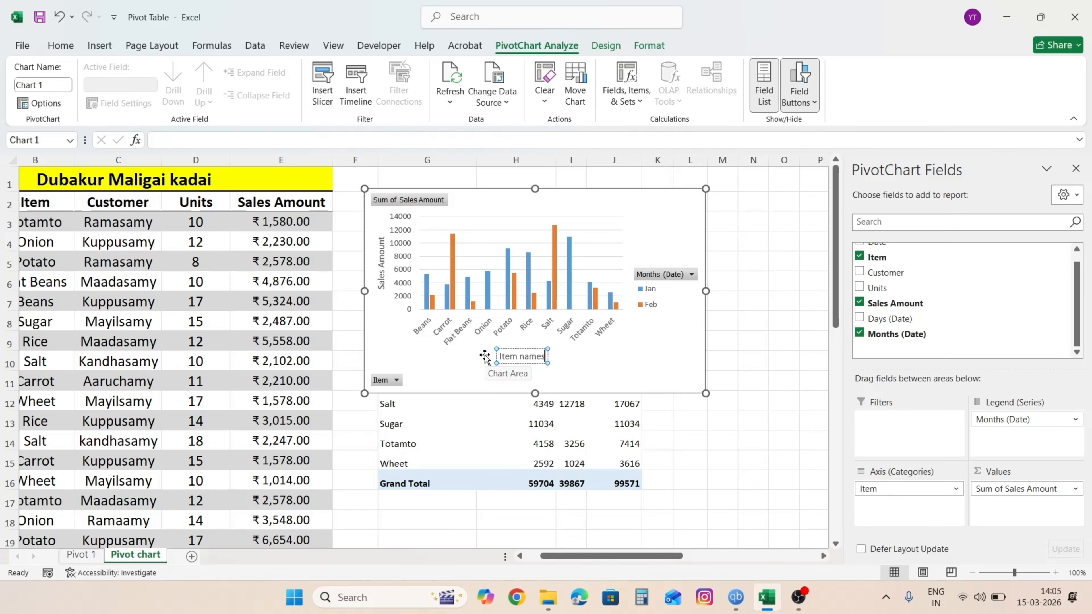
pyautogui.click(722, 261)
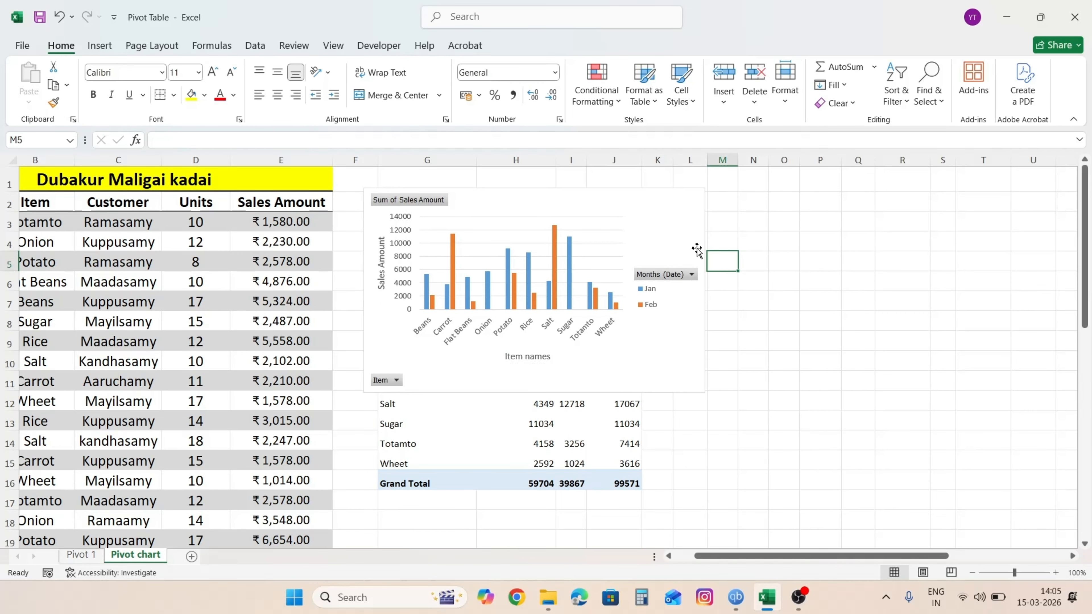
# - Turn on data labels for the PivotChart and show the label position options
pyautogui.click(637, 241)
pyautogui.click(723, 198)
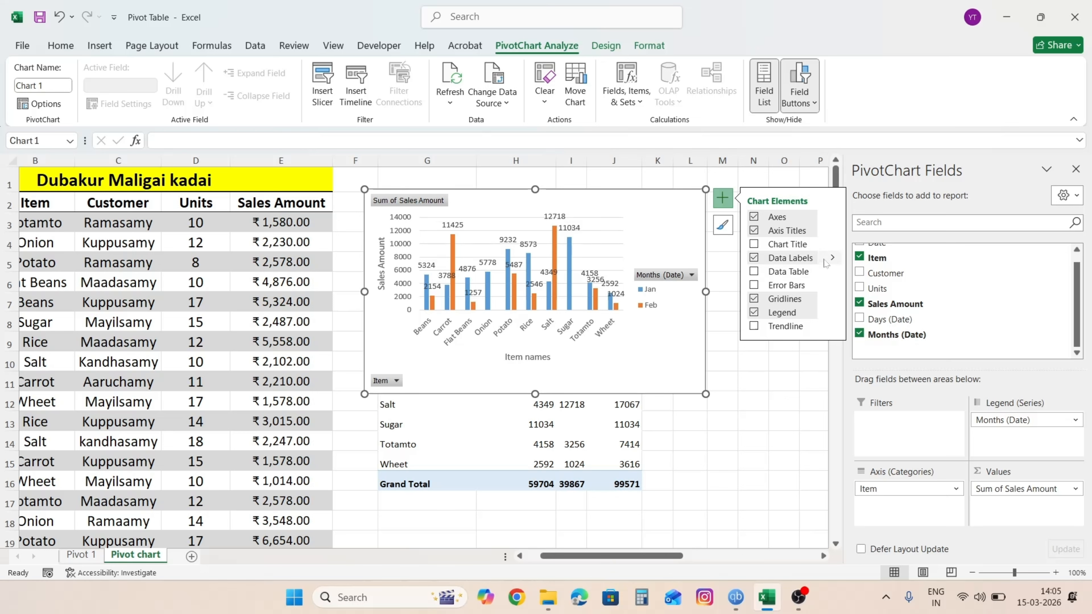
pyautogui.click(832, 258)
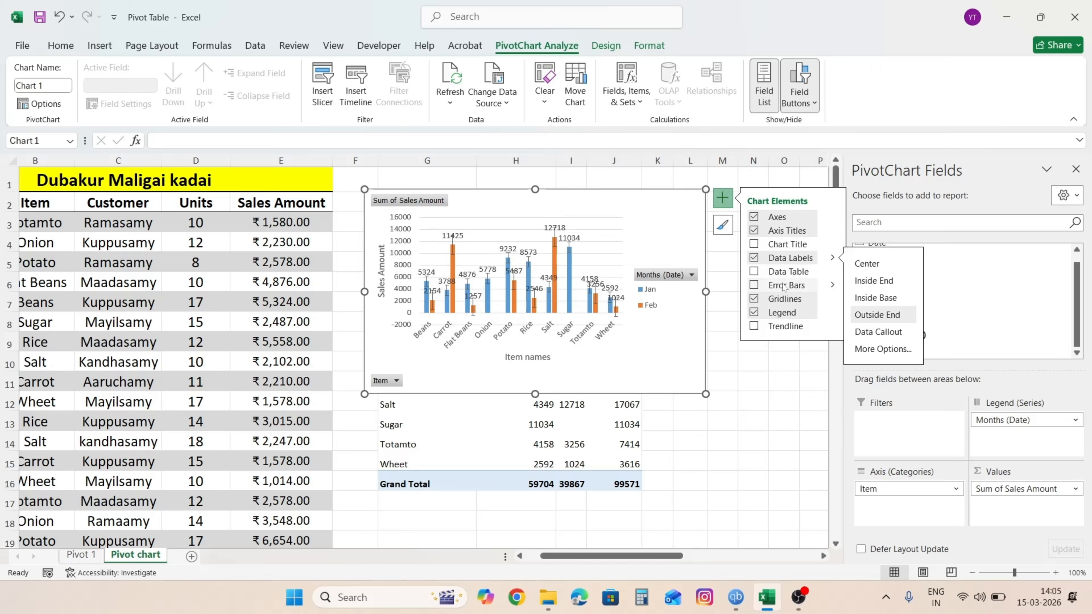
# - Add a trendline based on the Feb series to the PivotChart, and remove it again
pyautogui.click(755, 328)
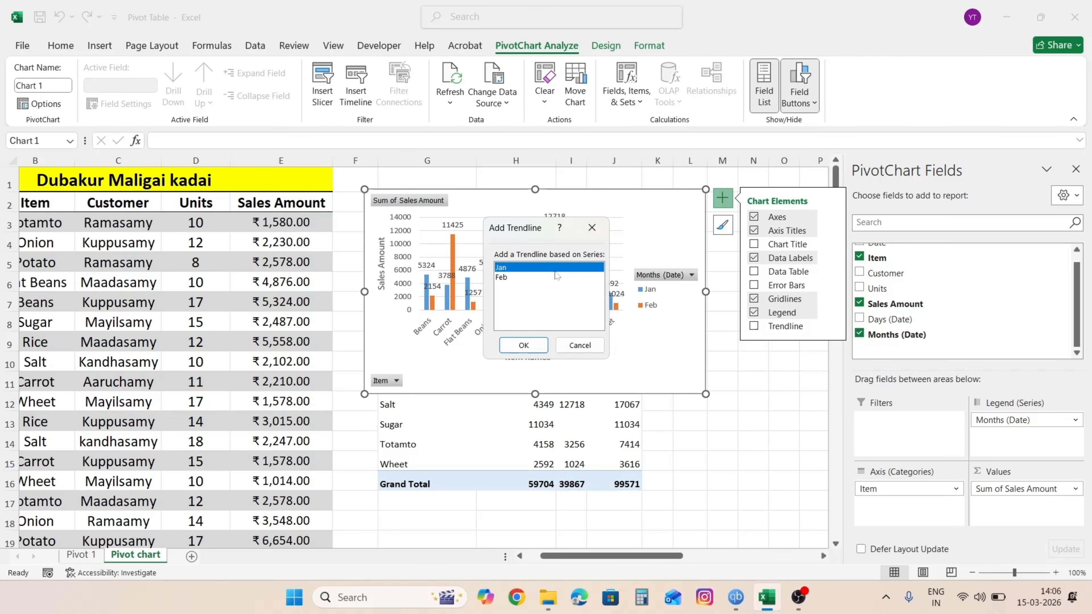
pyautogui.click(538, 278)
pyautogui.click(523, 344)
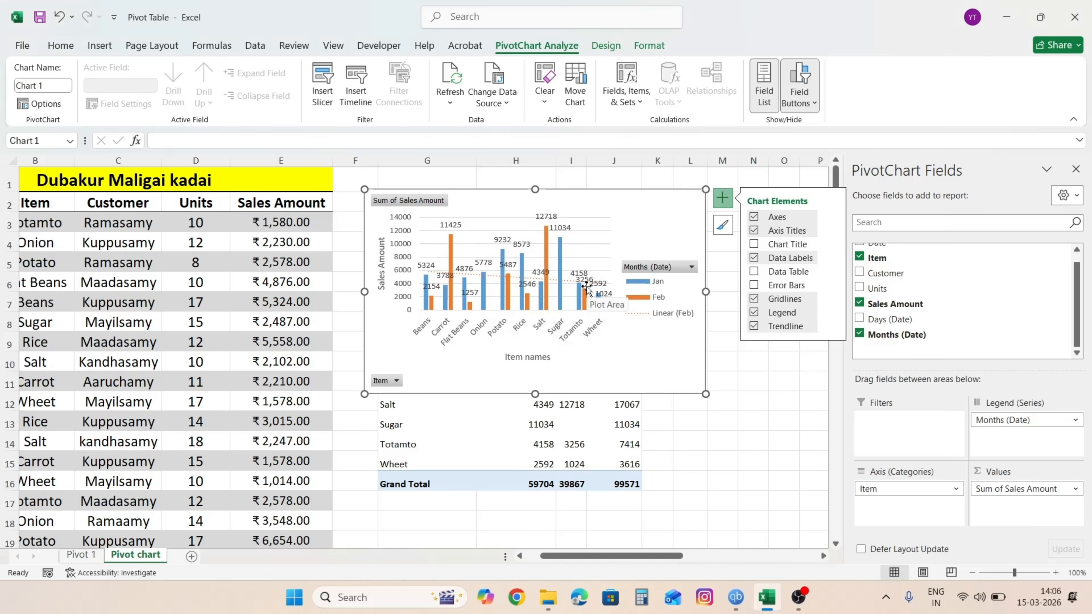
pyautogui.click(755, 327)
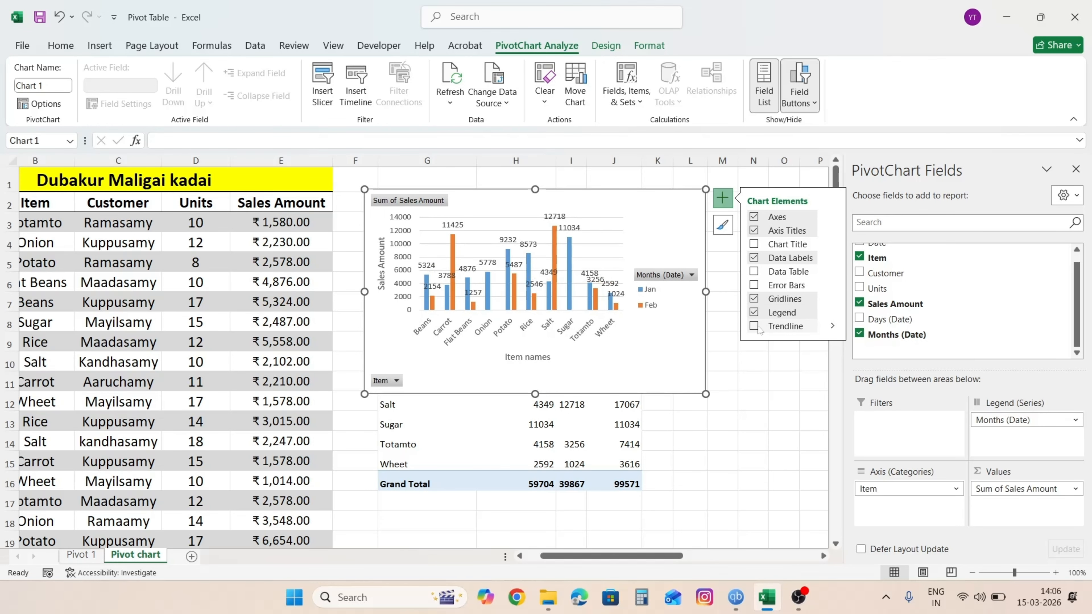
pyautogui.click(726, 202)
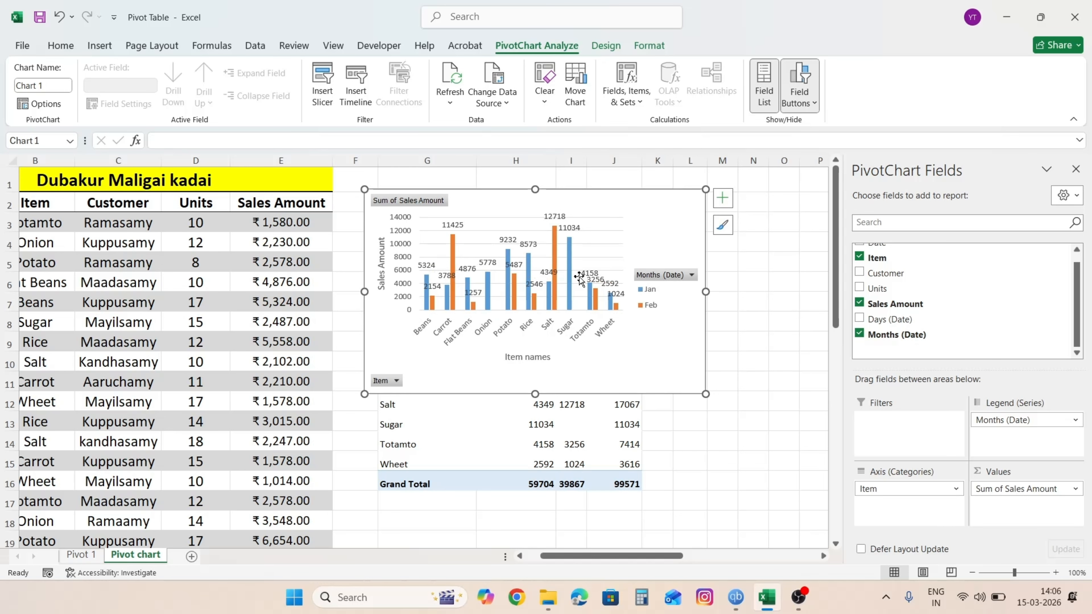
# - Apply the dark-background chart style with outlined columns to the PivotChart, and preview the available colour palettes
pyautogui.click(722, 232)
pyautogui.scroll(-5, 796, 342)
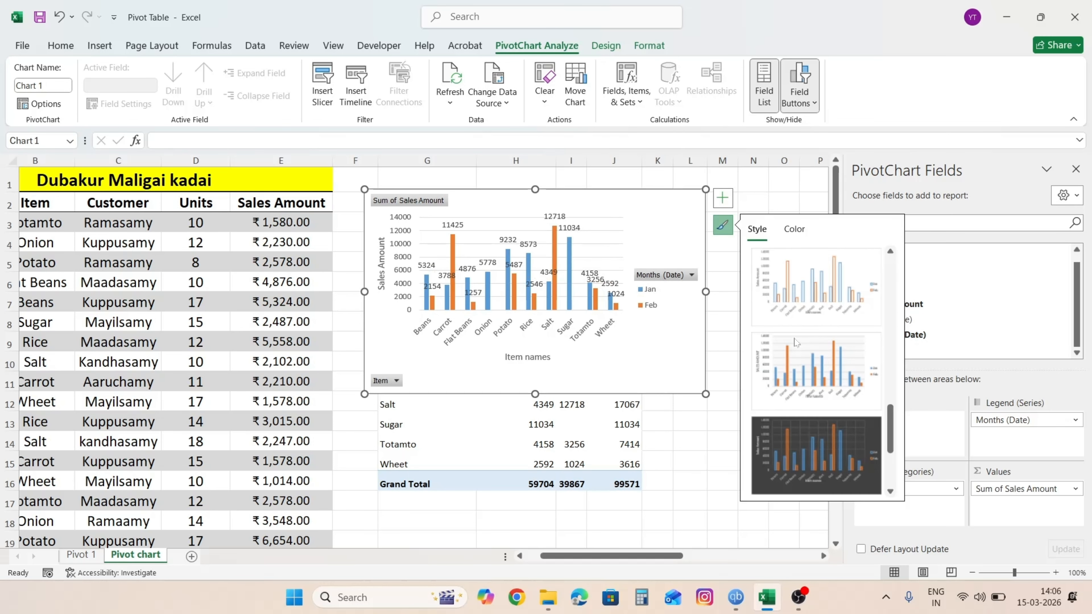
pyautogui.scroll(-2, 795, 343)
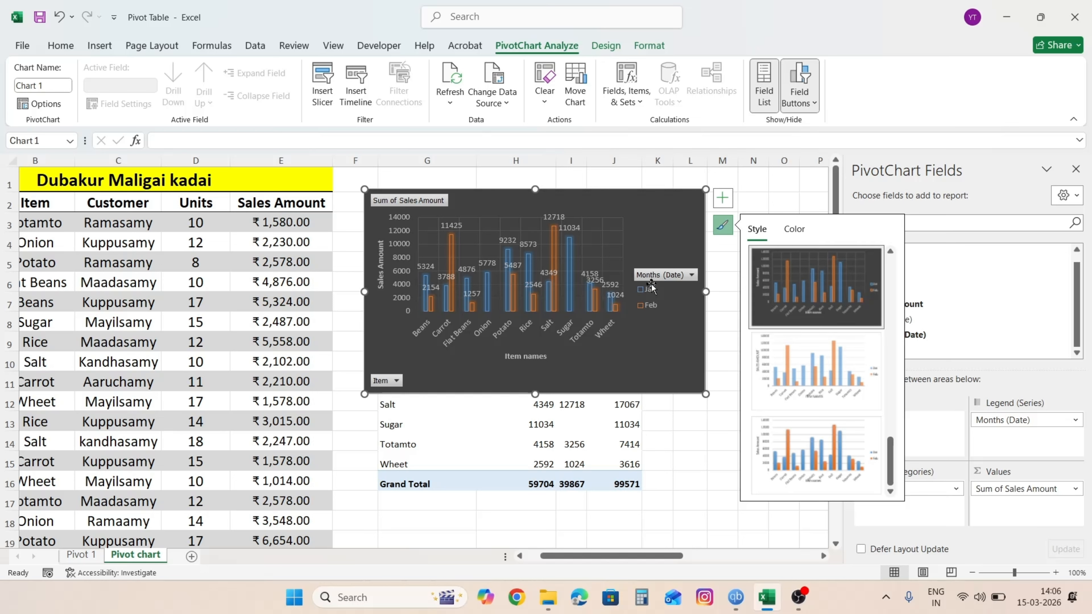
pyautogui.click(794, 229)
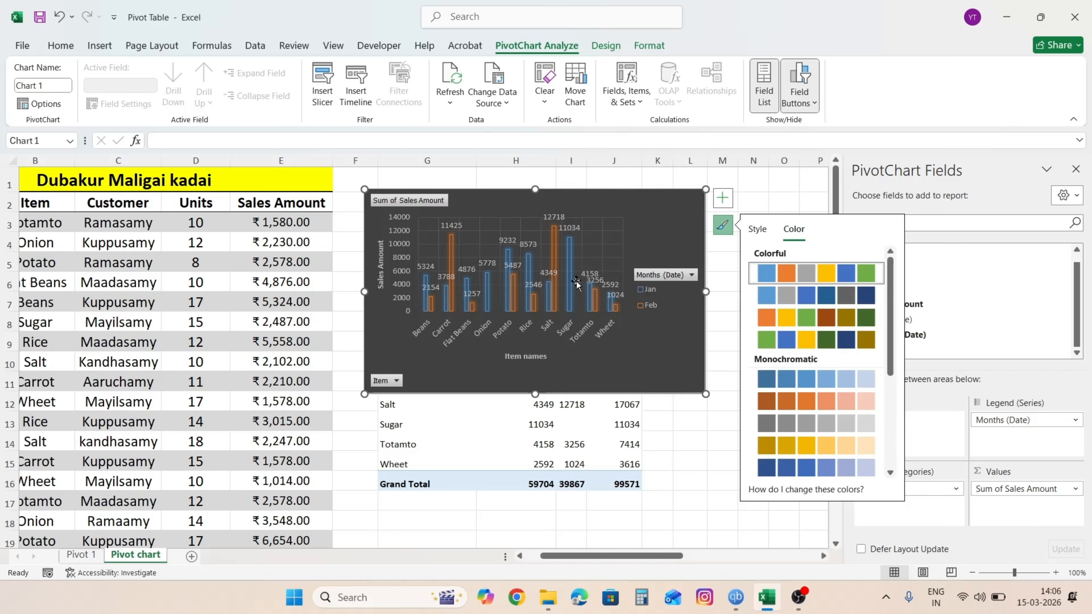
pyautogui.scroll(-5, 790, 330)
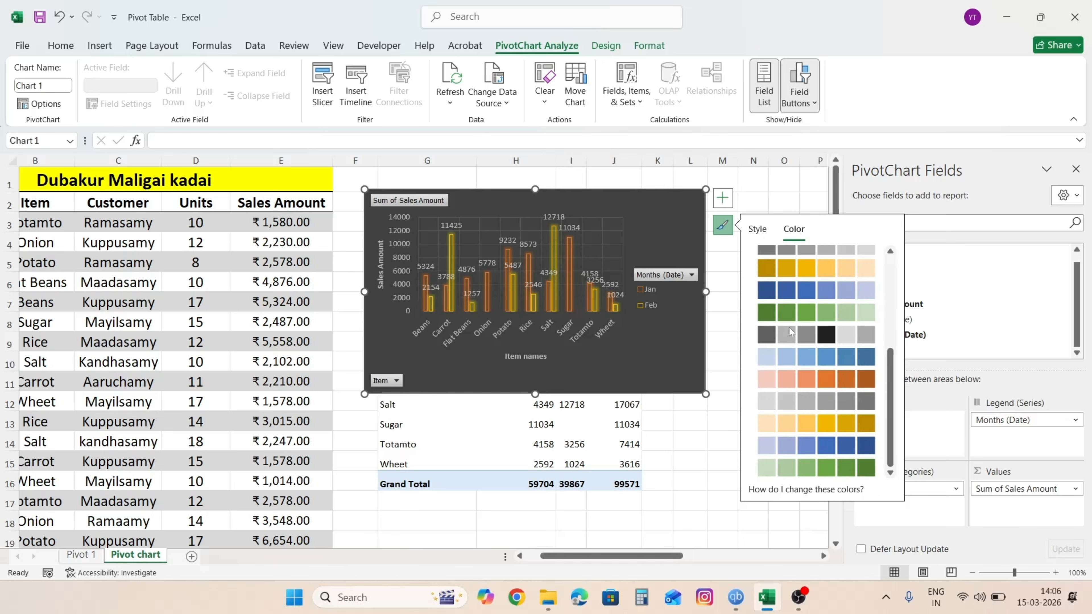
pyautogui.scroll(5, 791, 344)
pyautogui.click(729, 206)
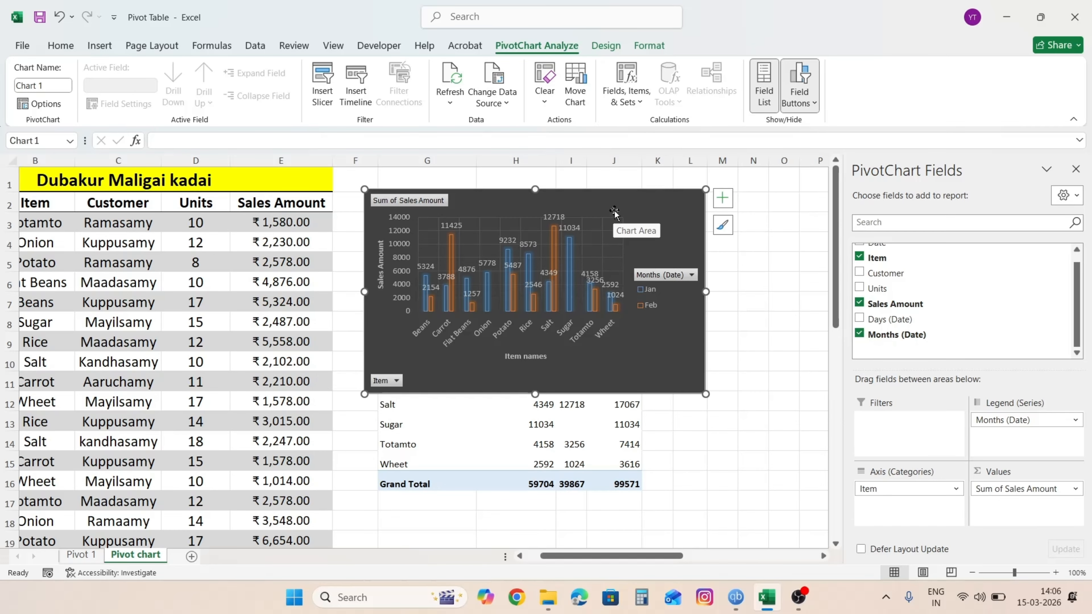
# - Preview the Combo and Line chart types, and change the PivotChart to a Clustered Bar chart
pyautogui.click(607, 46)
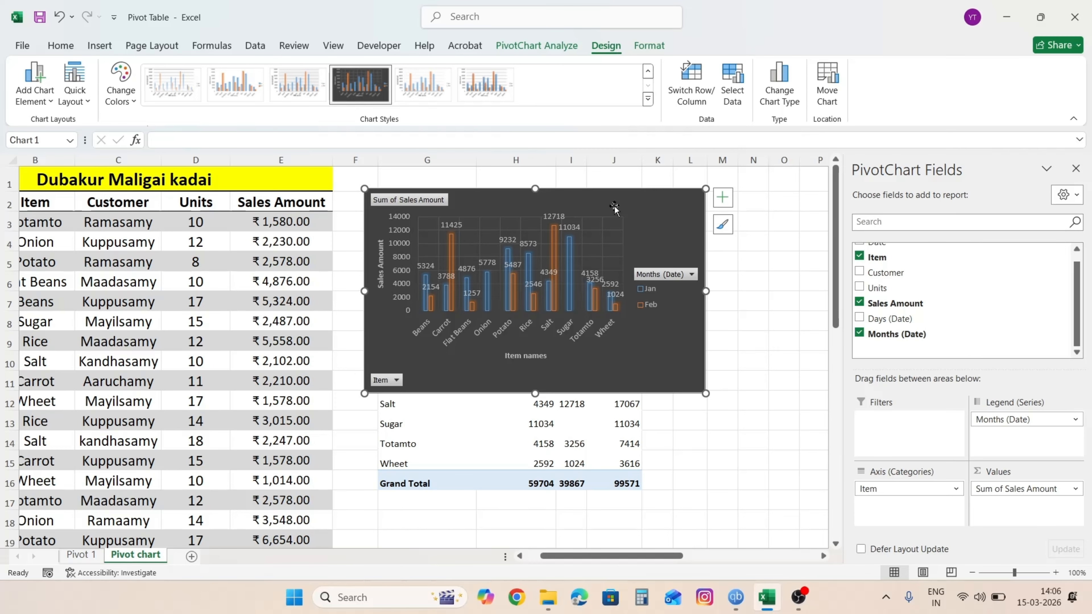
pyautogui.click(796, 105)
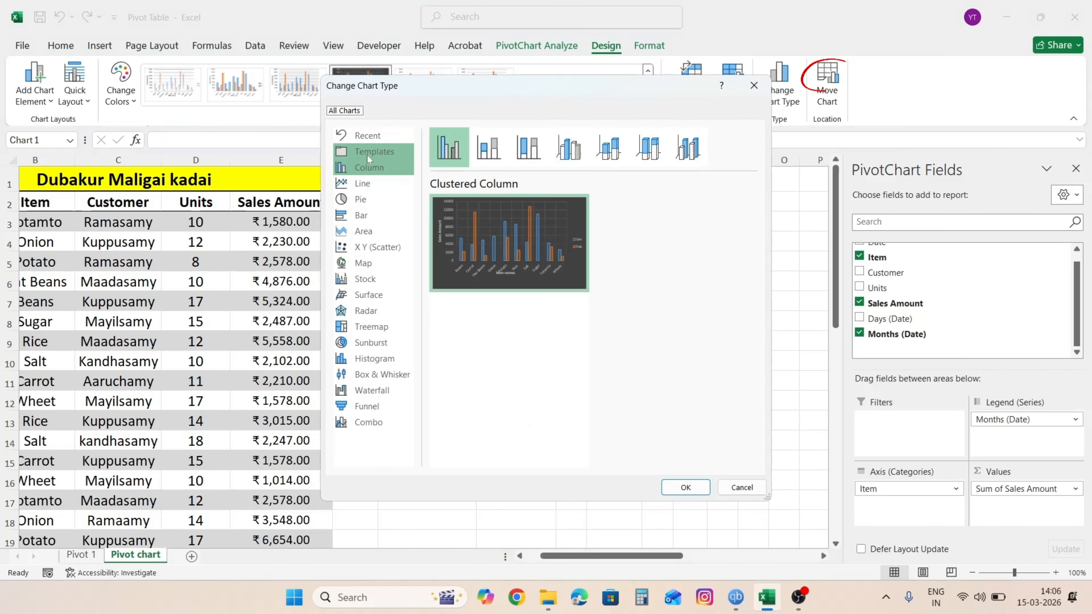
pyautogui.click(363, 203)
pyautogui.click(370, 217)
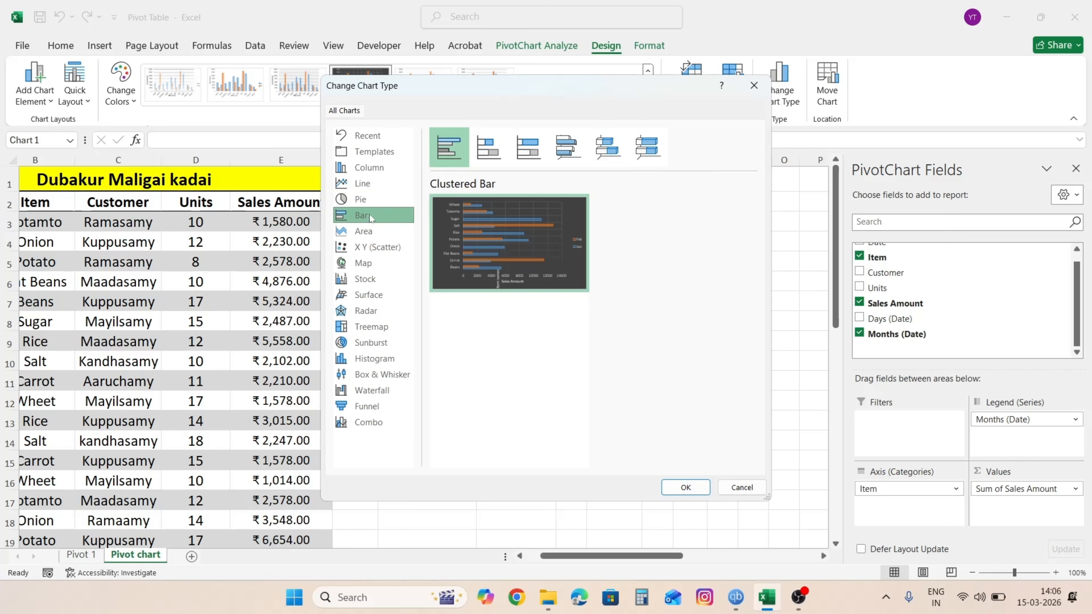
pyautogui.click(382, 425)
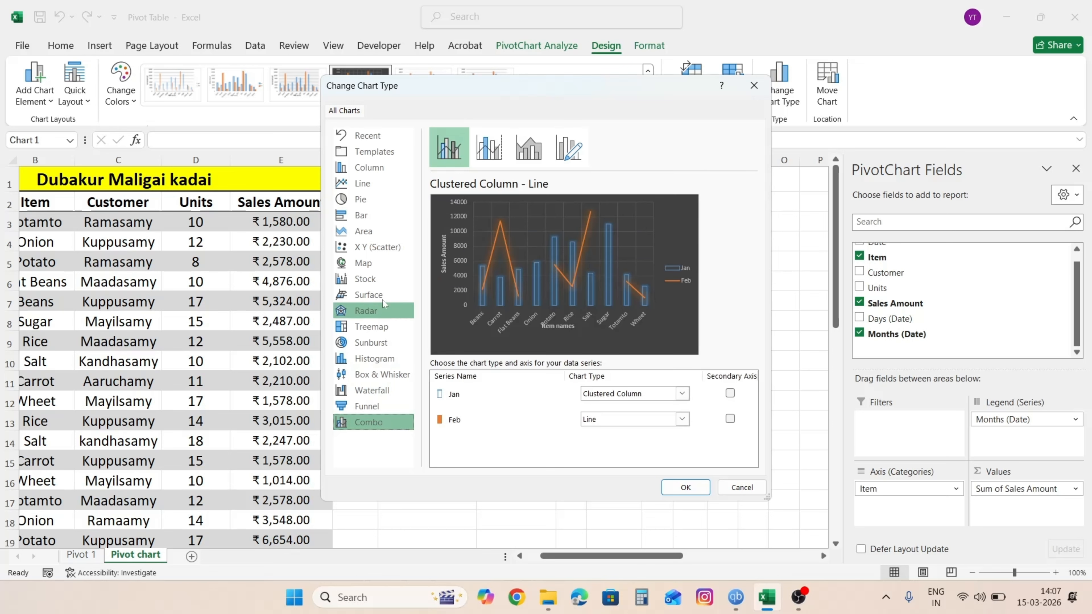
pyautogui.click(379, 185)
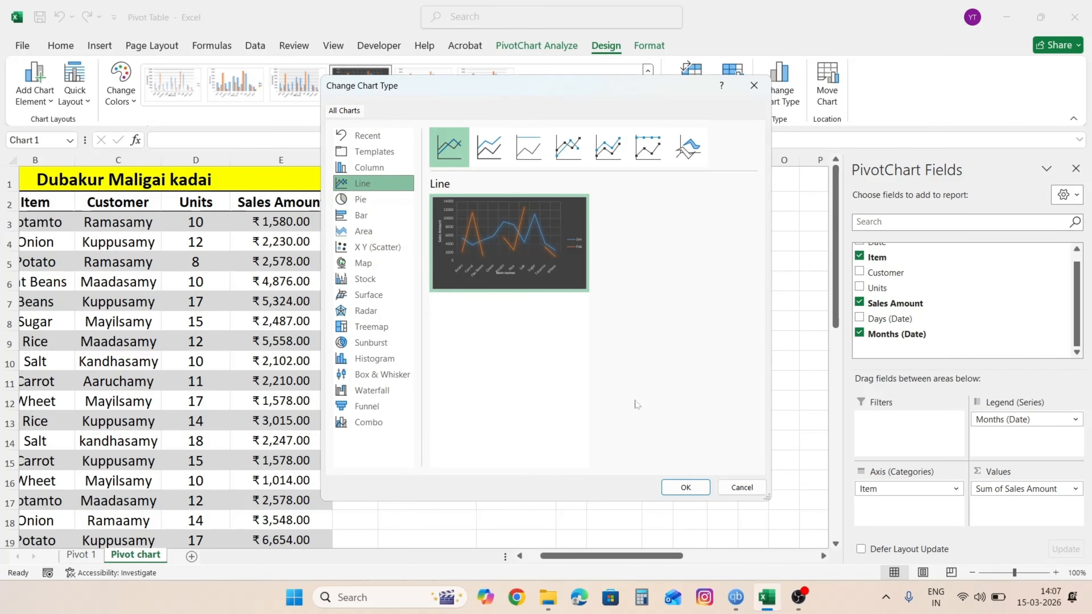
pyautogui.click(379, 215)
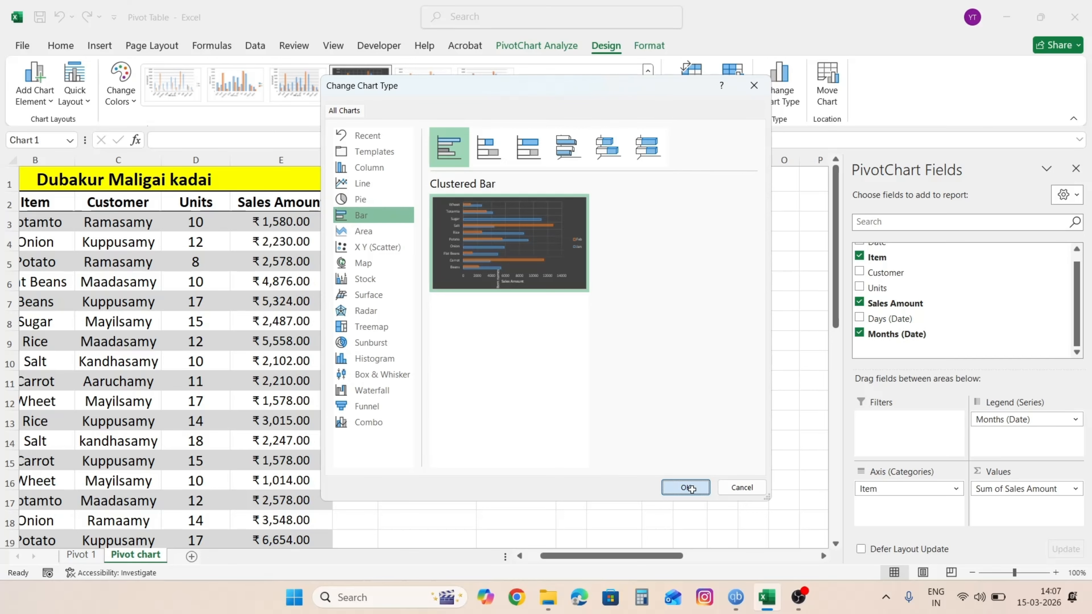
pyautogui.click(685, 487)
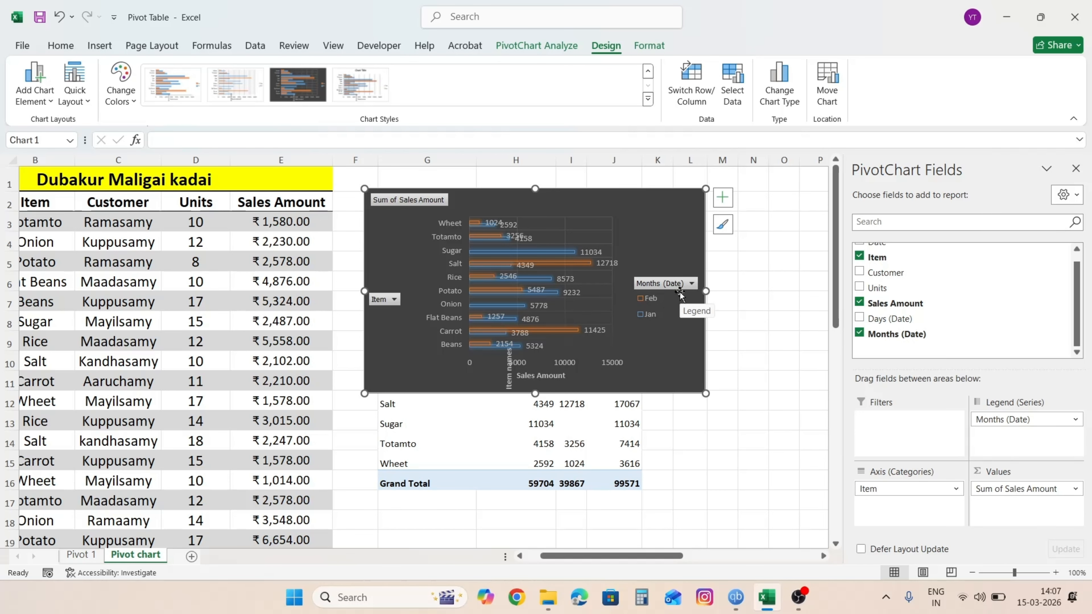
# - Filter the PivotChart's Item field to show only Beans and Carrot
pyautogui.click(394, 300)
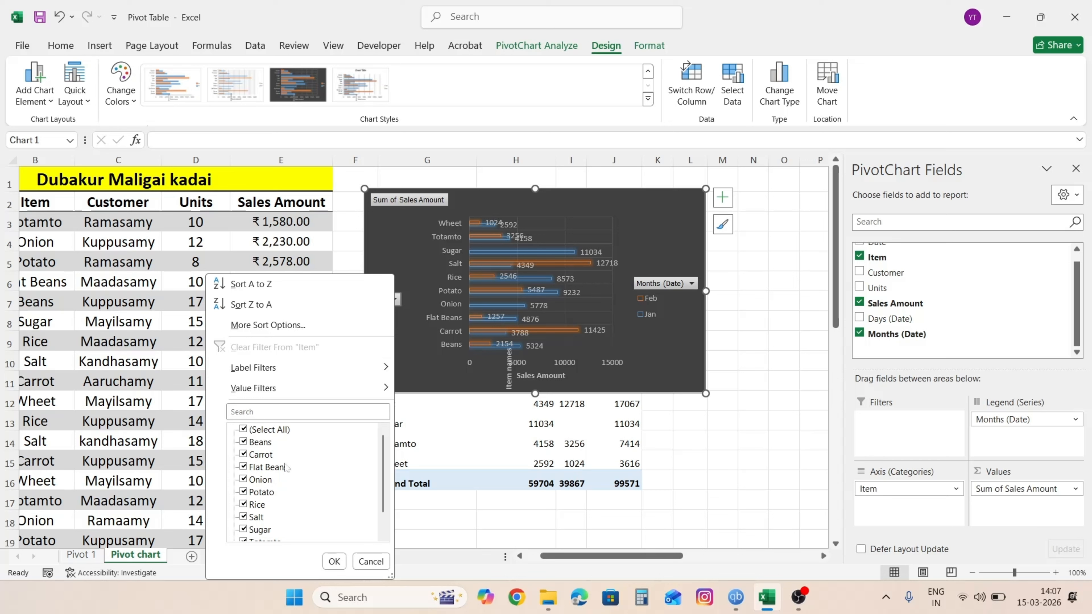
pyautogui.scroll(-1, 286, 468)
pyautogui.scroll(1, 286, 468)
pyautogui.click(243, 429)
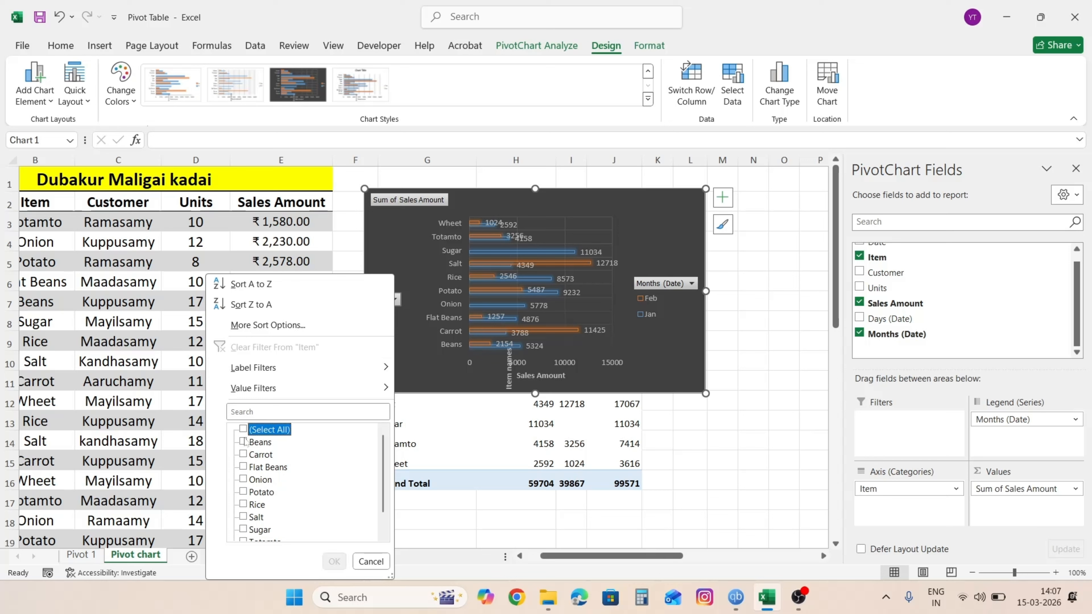
pyautogui.click(244, 442)
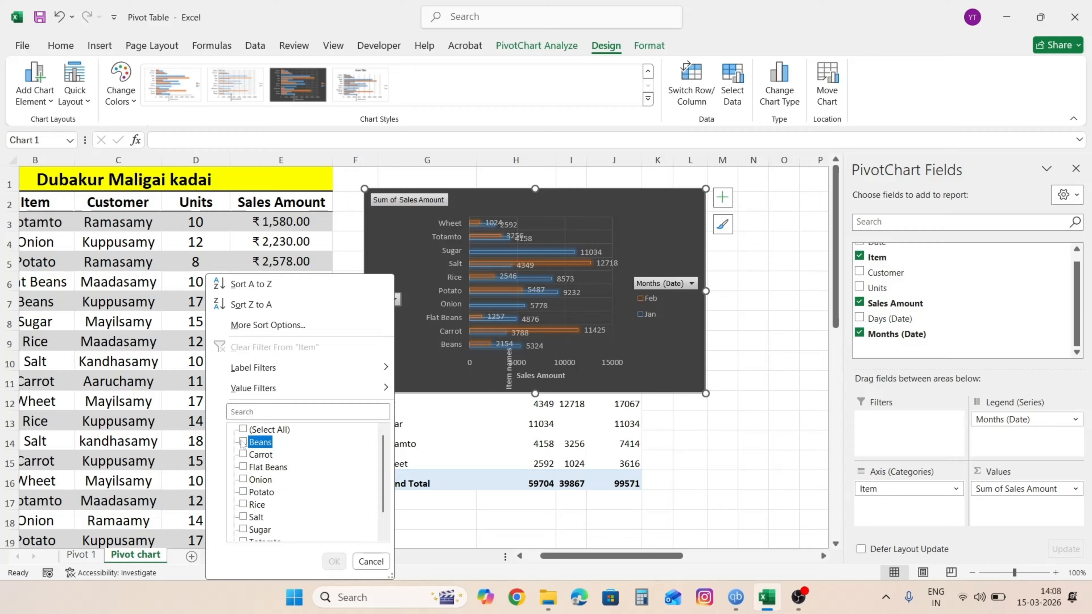
pyautogui.click(243, 454)
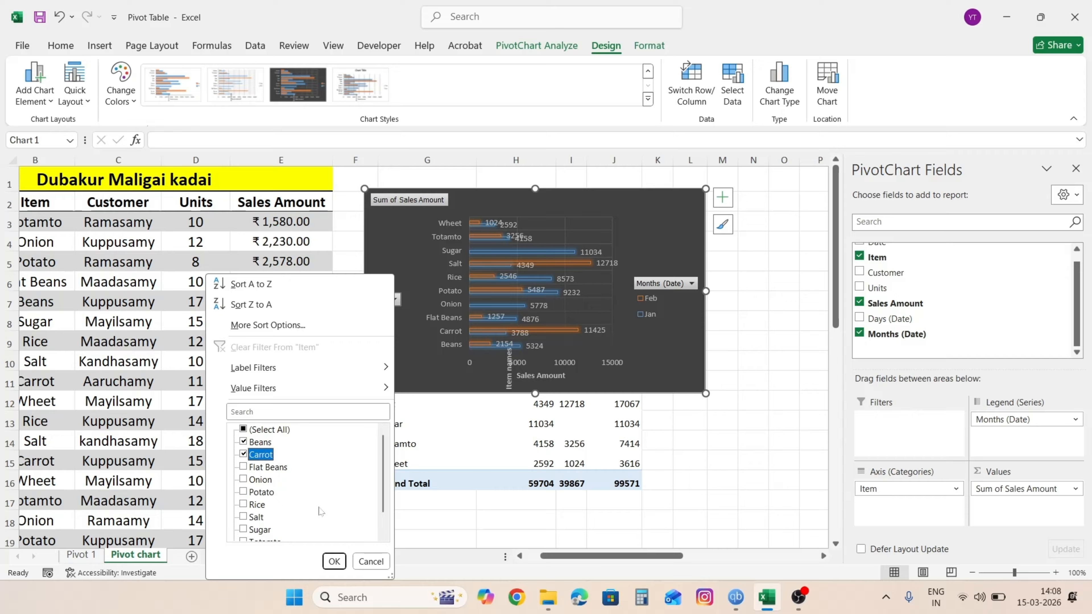
pyautogui.click(334, 561)
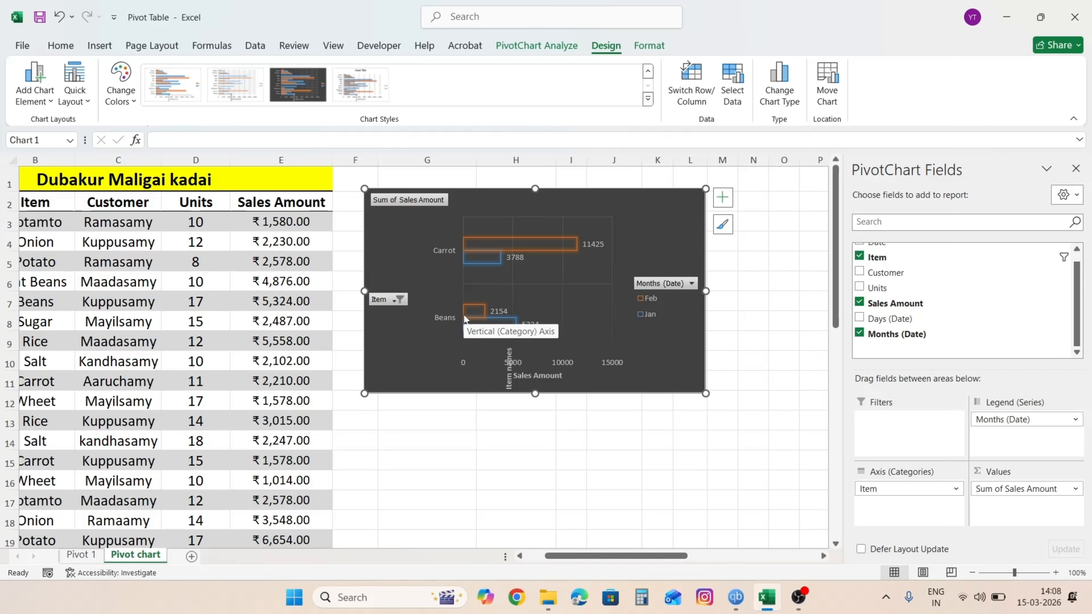
# - Clear the filter from the PivotChart's Item field
pyautogui.moveTo(477, 328)
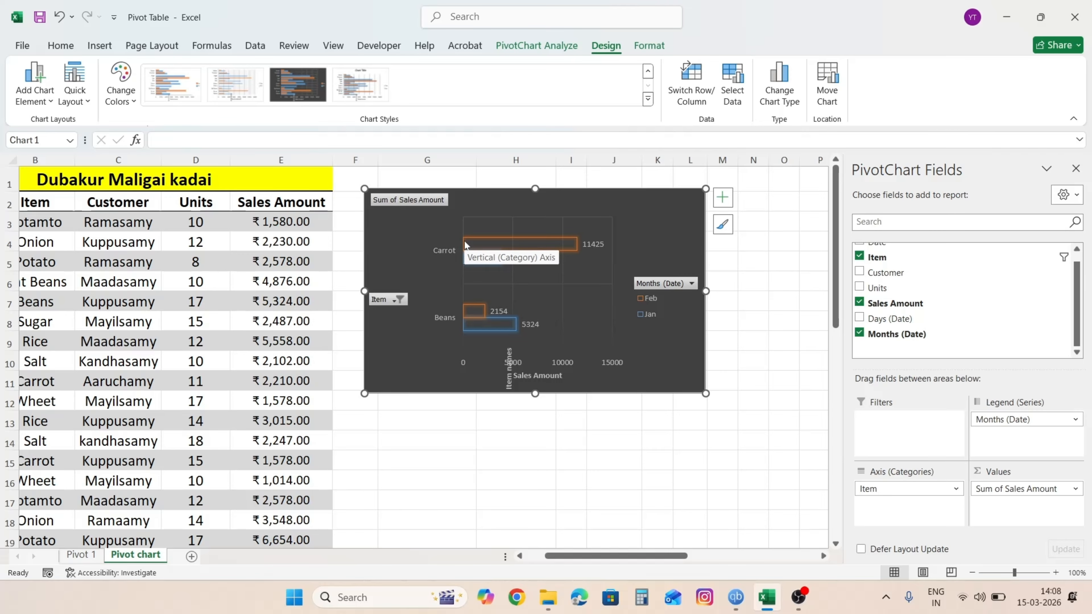
pyautogui.moveTo(467, 258)
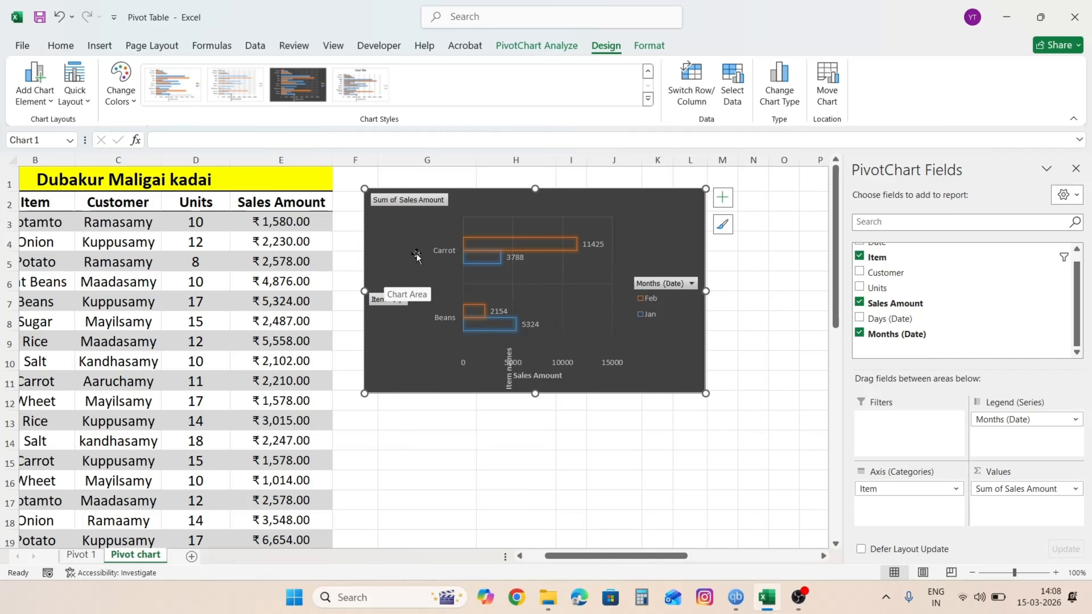
pyautogui.click(399, 300)
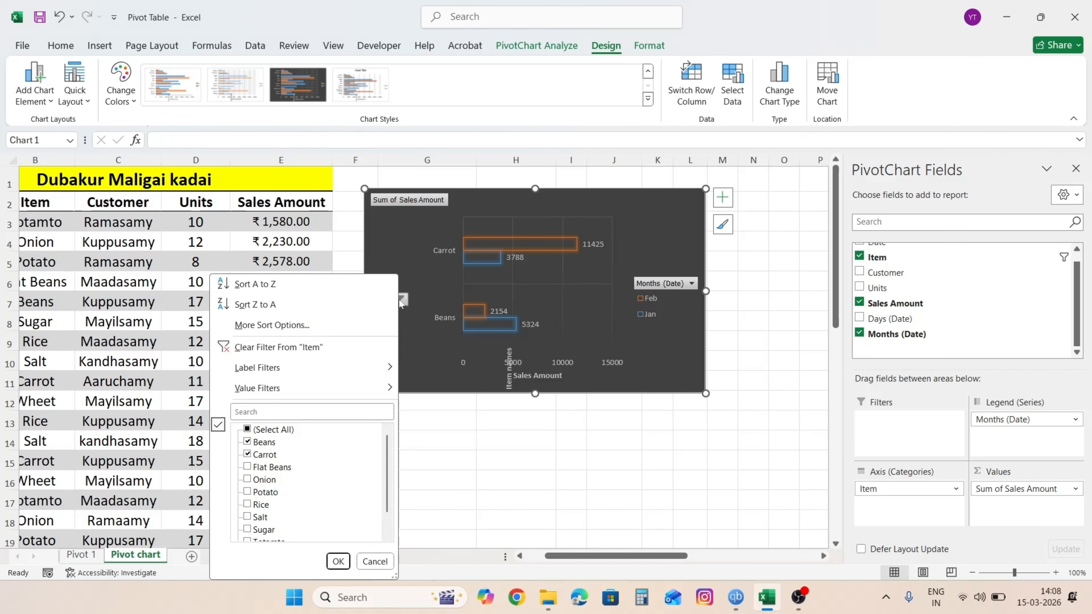
pyautogui.click(257, 347)
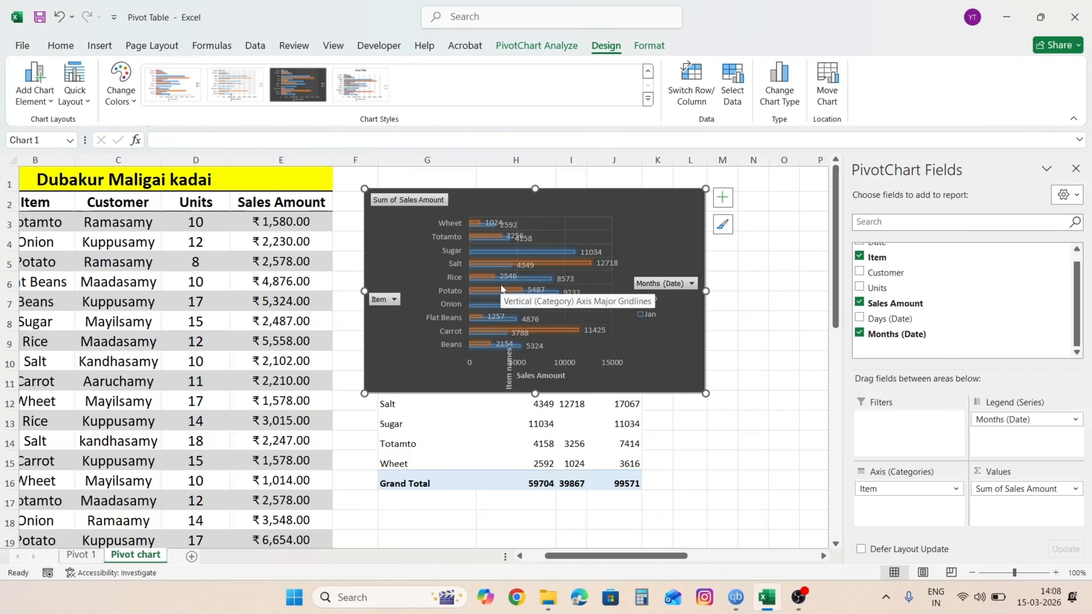
# - Filter the PivotChart's Months (Date) field to show only Jan
pyautogui.click(689, 284)
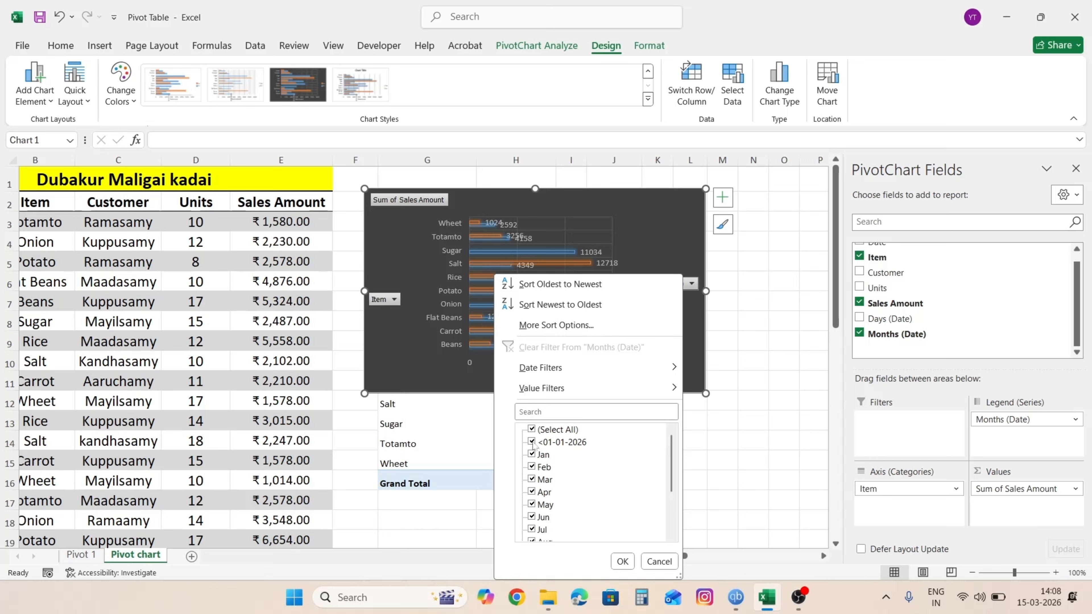
pyautogui.click(532, 429)
pyautogui.click(532, 454)
pyautogui.click(622, 561)
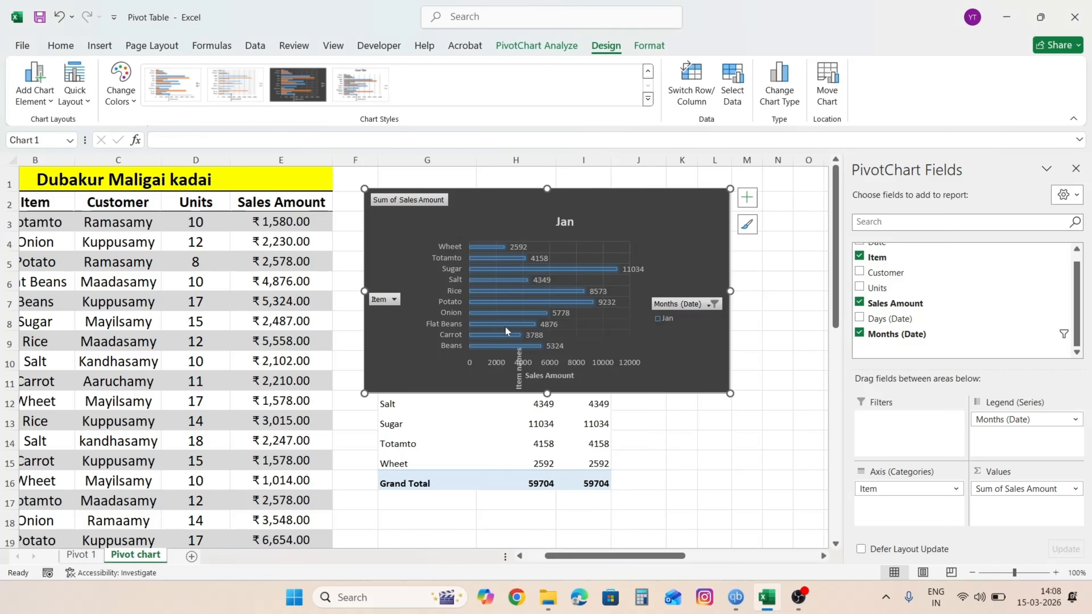
# - Switch the PivotChart's Months (Date) filter to show only Feb
pyautogui.click(709, 304)
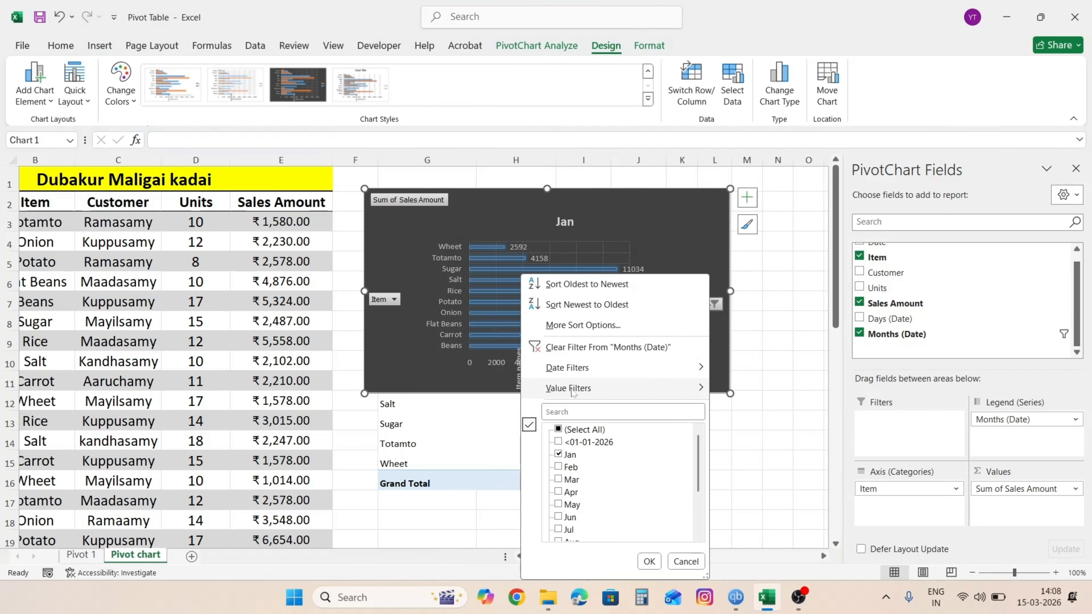
pyautogui.click(557, 429)
pyautogui.click(557, 430)
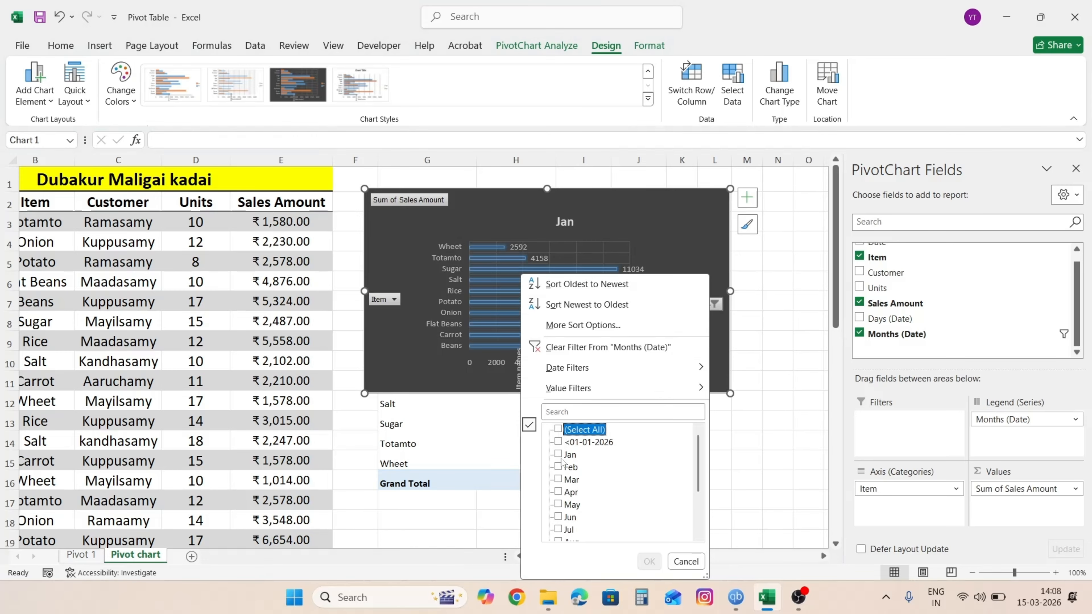
pyautogui.click(557, 466)
pyautogui.click(649, 562)
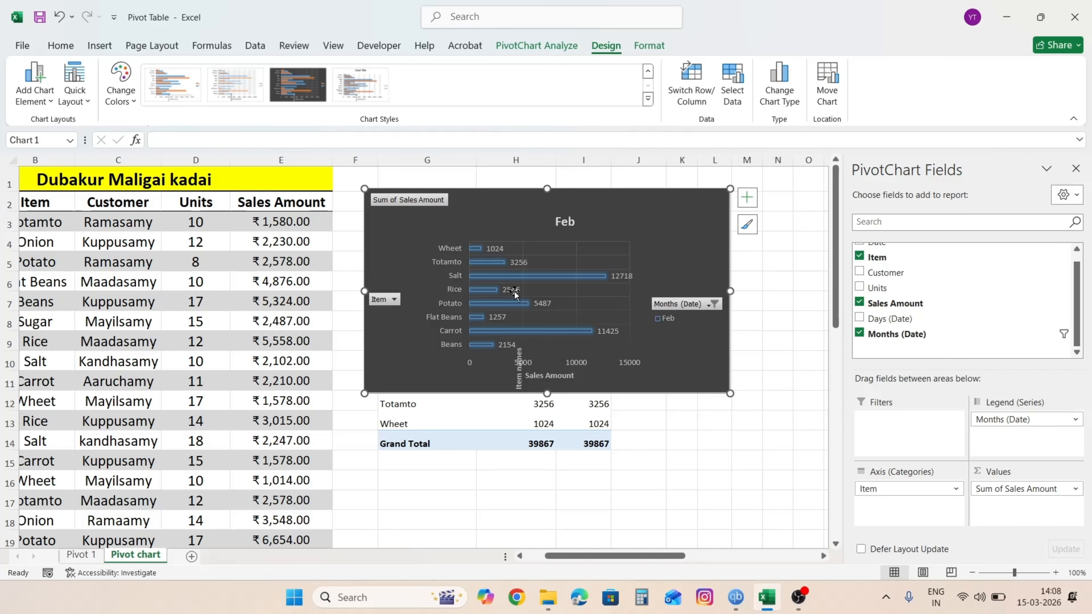
# - Clear the Months (Date) filter, and look over the Item field's sort and filter options
pyautogui.click(707, 304)
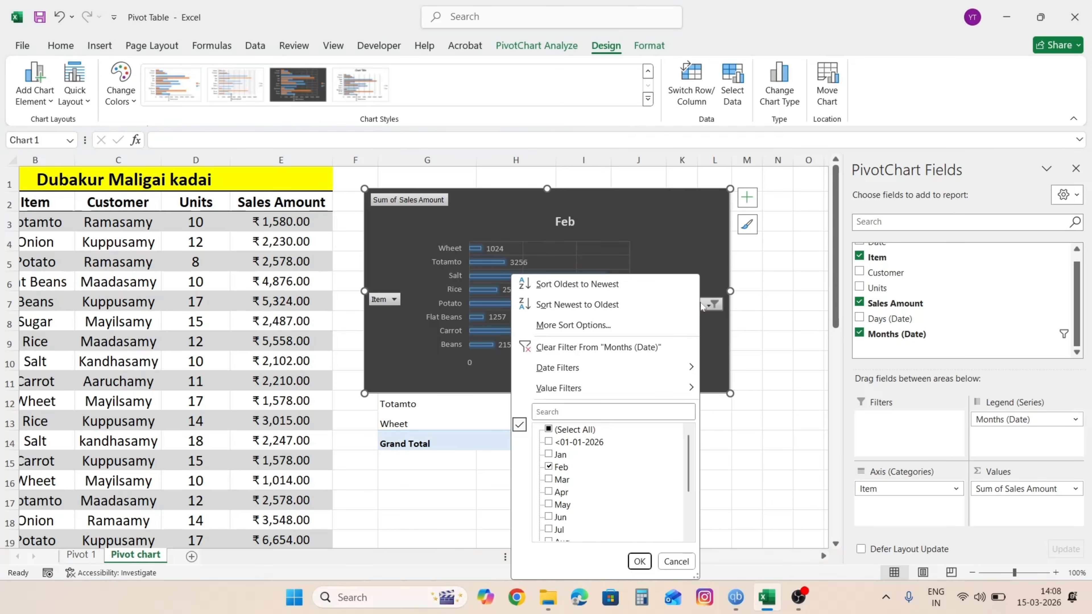
pyautogui.click(613, 347)
pyautogui.click(393, 299)
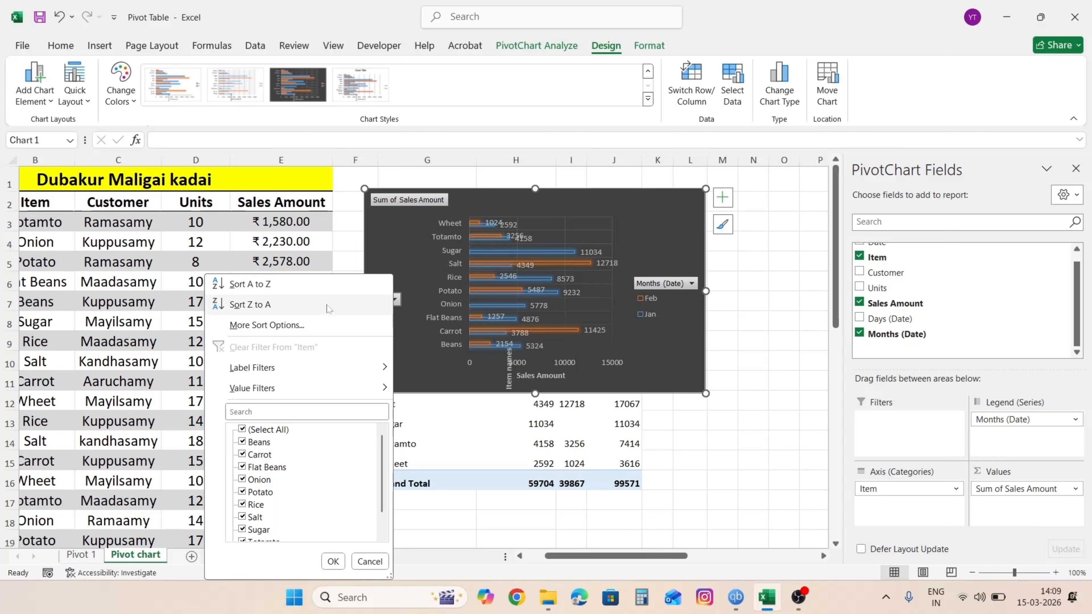
pyautogui.click(420, 245)
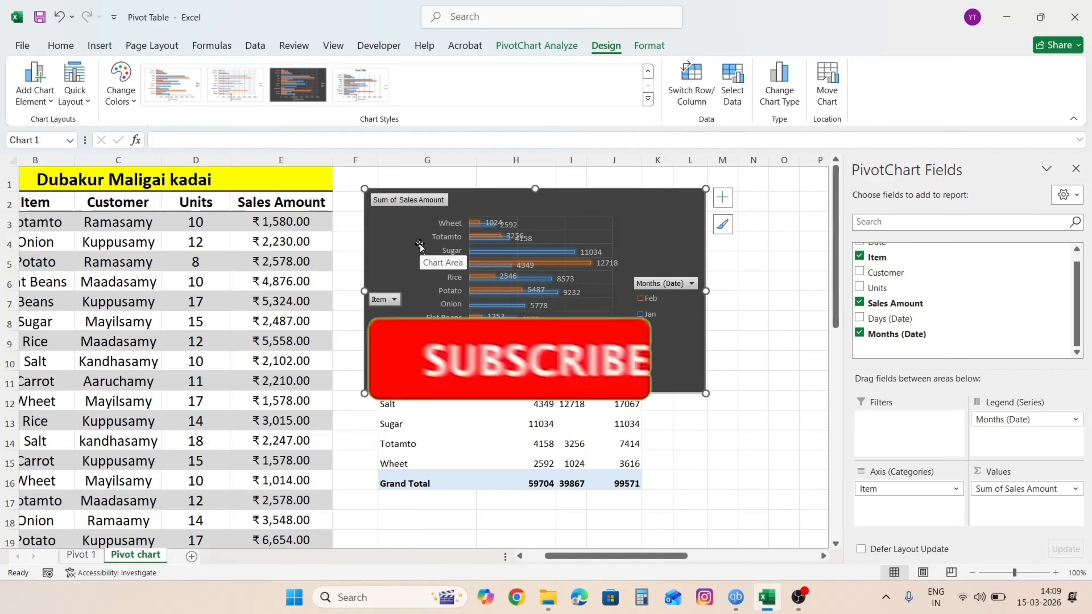